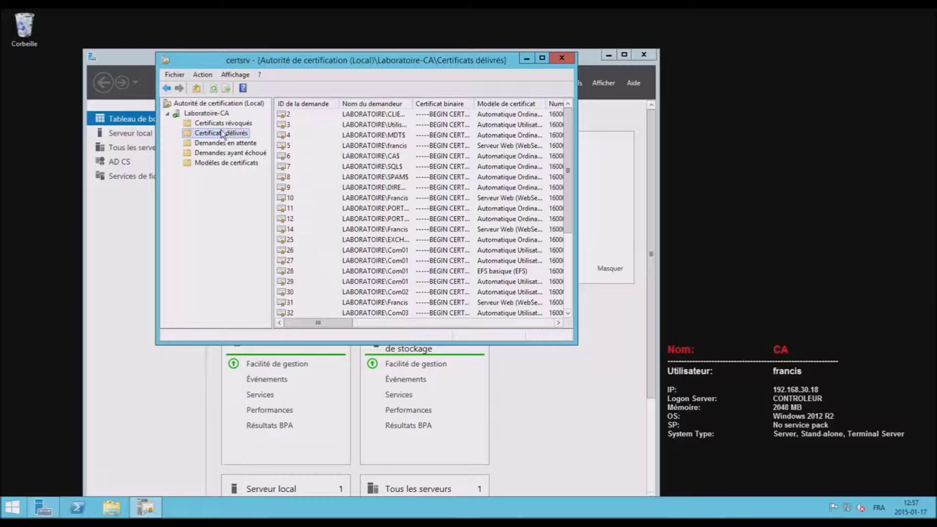
# - Start a backup of the Laboratoire-CA authority, including its private key and certificate plus the certificate database and its log
pyautogui.click(206, 115)
pyautogui.rightClick(207, 114)
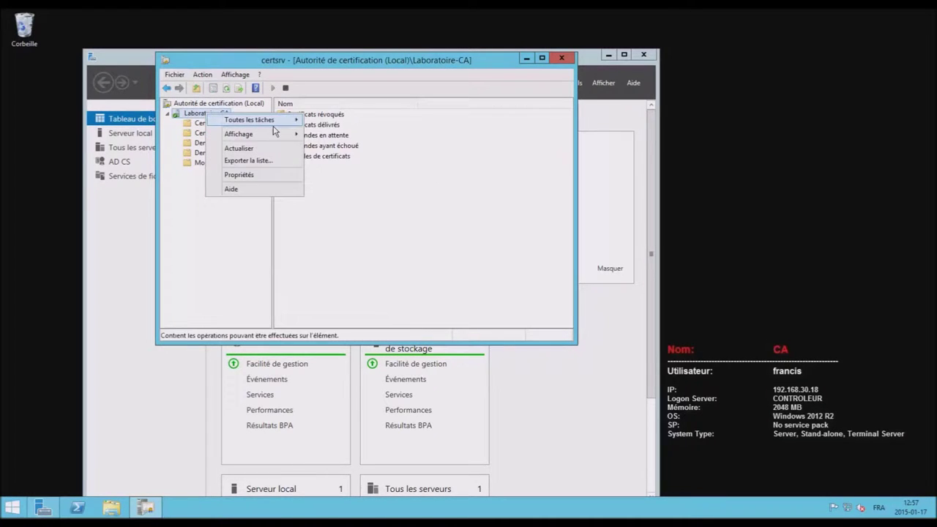
pyautogui.moveTo(272, 121)
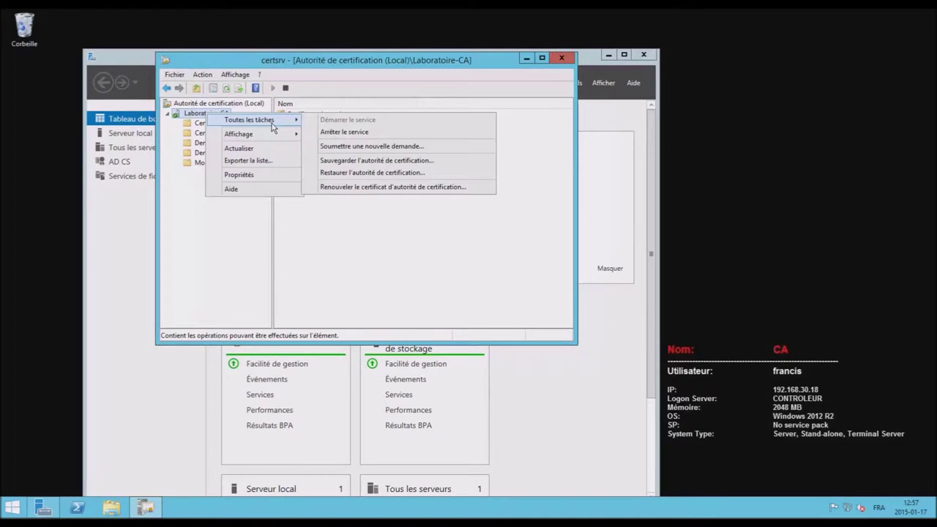
pyautogui.click(363, 160)
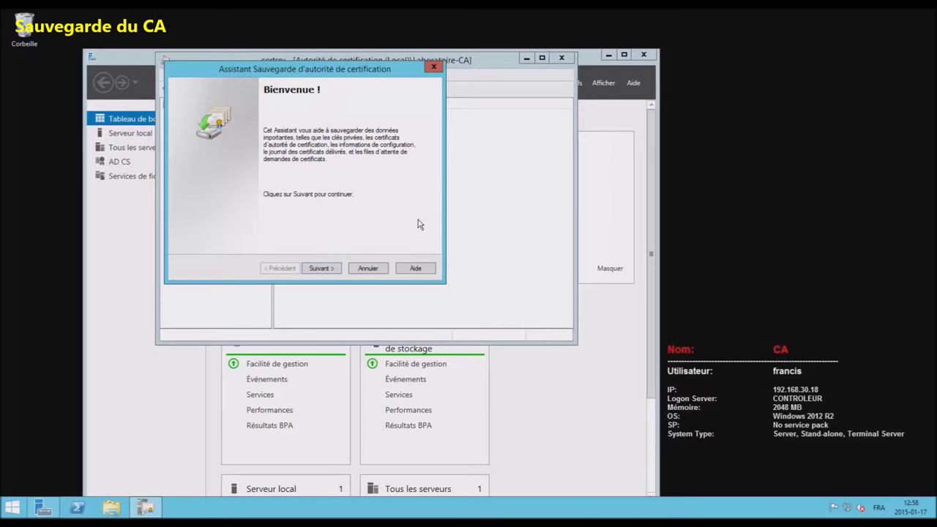
pyautogui.click(322, 268)
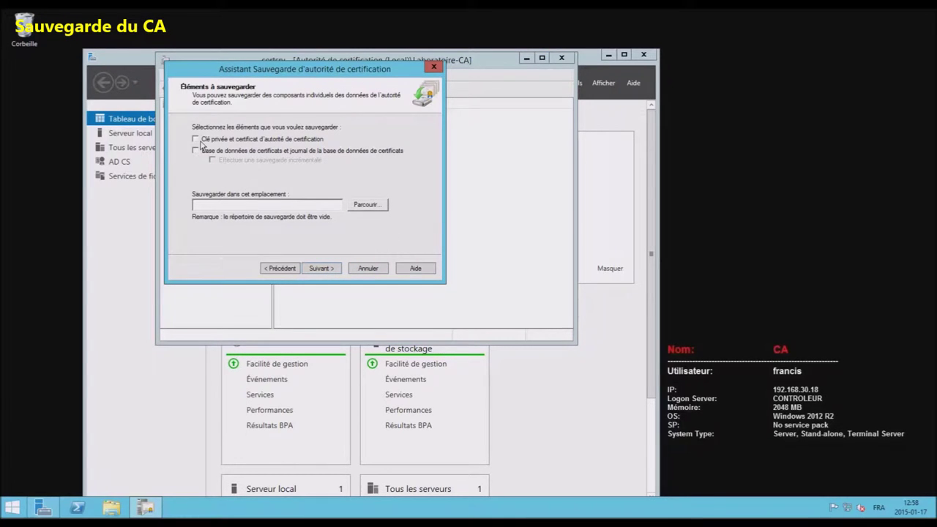
pyautogui.click(196, 139)
pyautogui.click(195, 151)
pyautogui.click(366, 205)
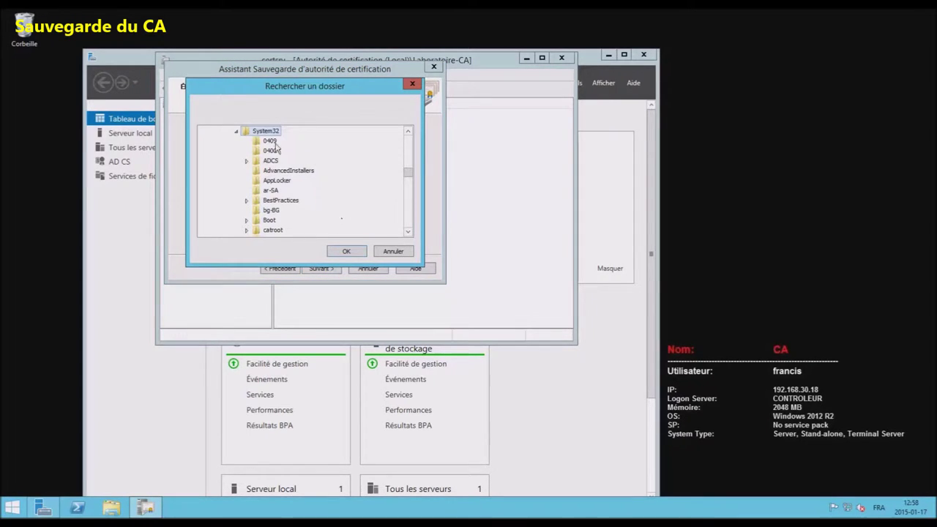
# - In a new File Explorer window, create a folder named BackupCA on Disque local (C:) and open it
pyautogui.rightClick(114, 507)
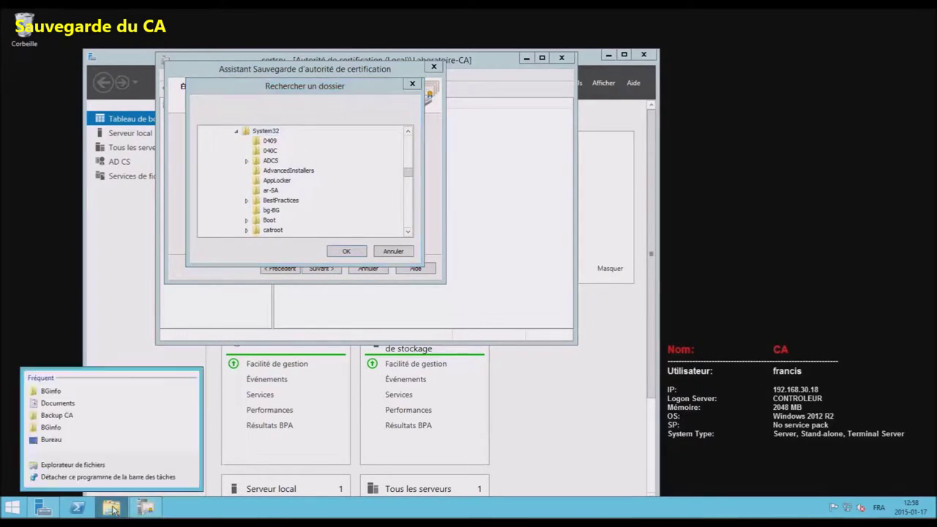
pyautogui.click(91, 464)
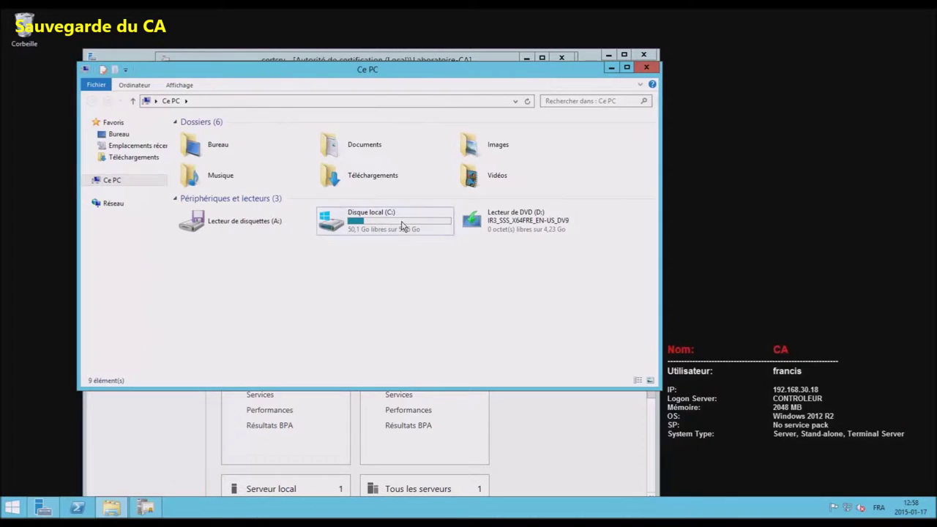
pyautogui.doubleClick(401, 225)
pyautogui.rightClick(274, 272)
pyautogui.moveTo(344, 390)
pyautogui.click(453, 387)
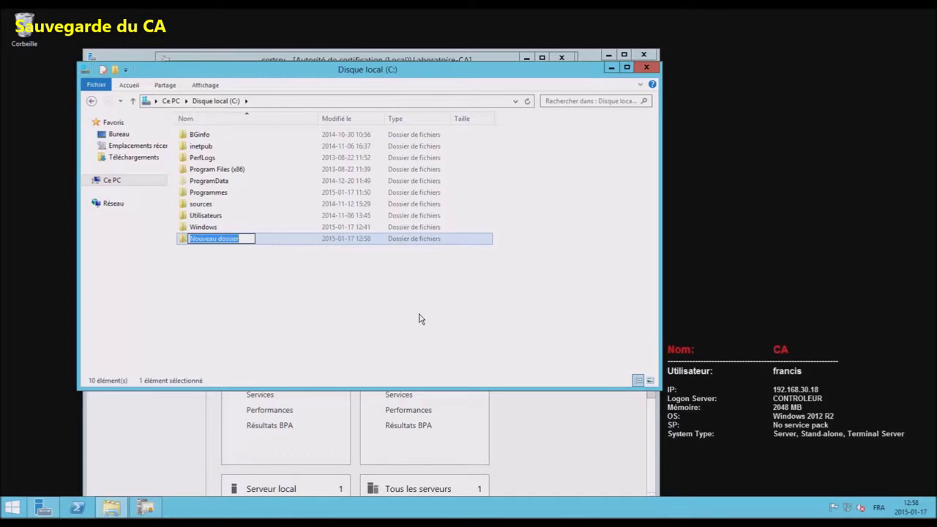
pyautogui.write('Backup')
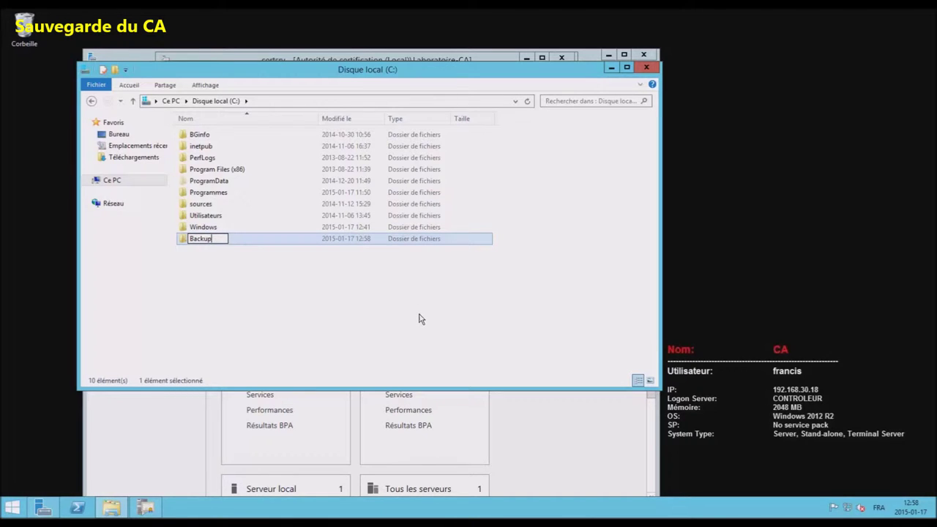
pyautogui.press('Return')
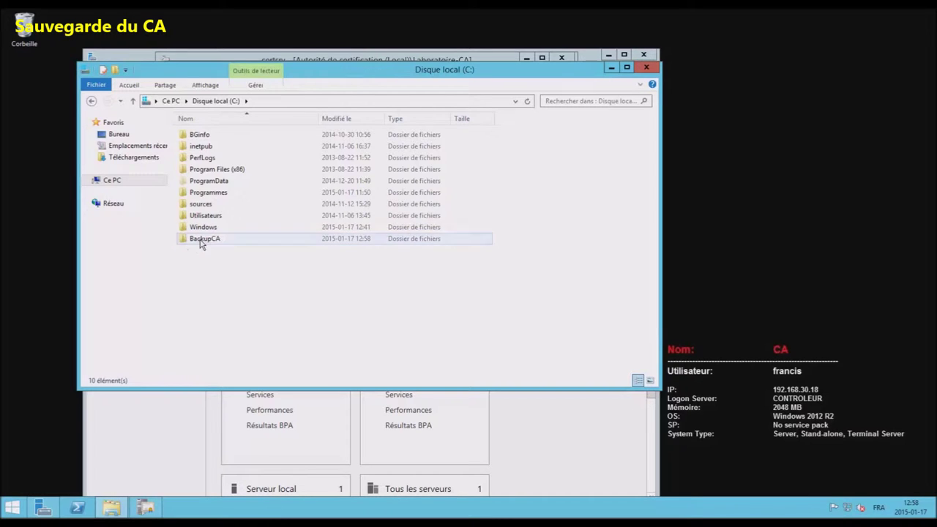
pyautogui.doubleClick(377, 239)
pyautogui.moveTo(414, 80); pyautogui.dragTo(721, 150)
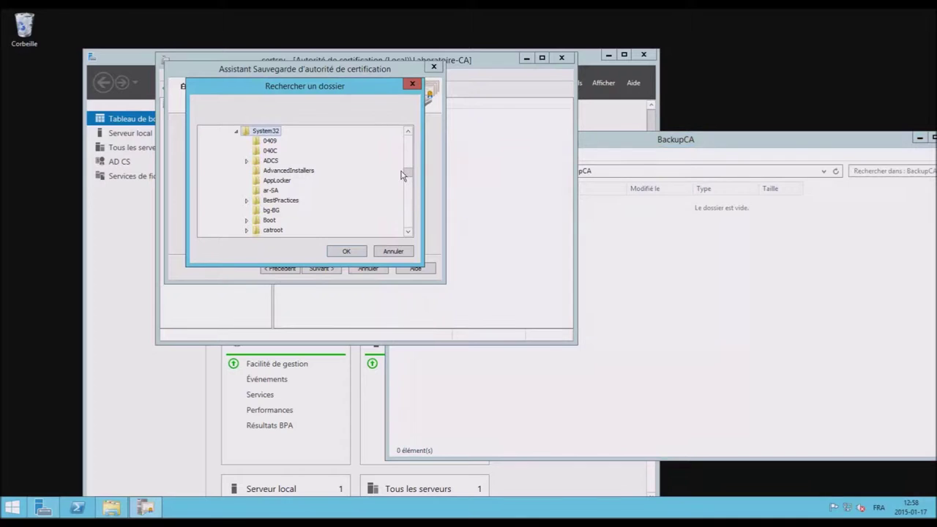
pyautogui.moveTo(408, 174); pyautogui.dragTo(408, 134)
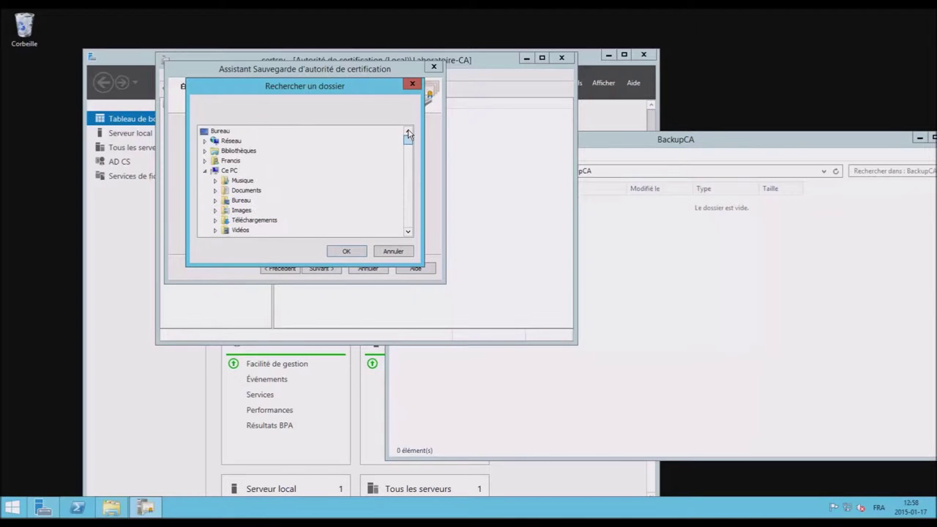
pyautogui.click(231, 173)
pyautogui.click(205, 170)
pyautogui.click(205, 170)
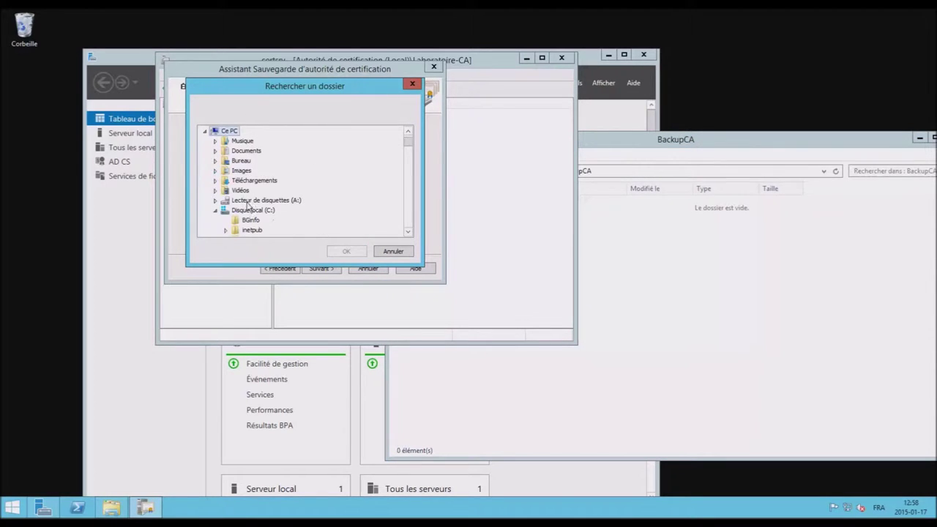
pyautogui.click(244, 210)
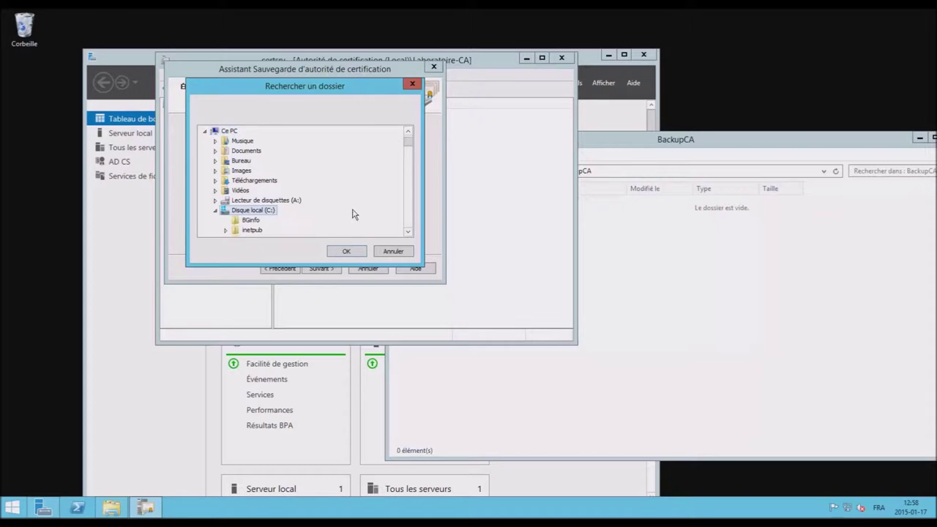
pyautogui.scroll(-3, 404, 235)
pyautogui.click(393, 251)
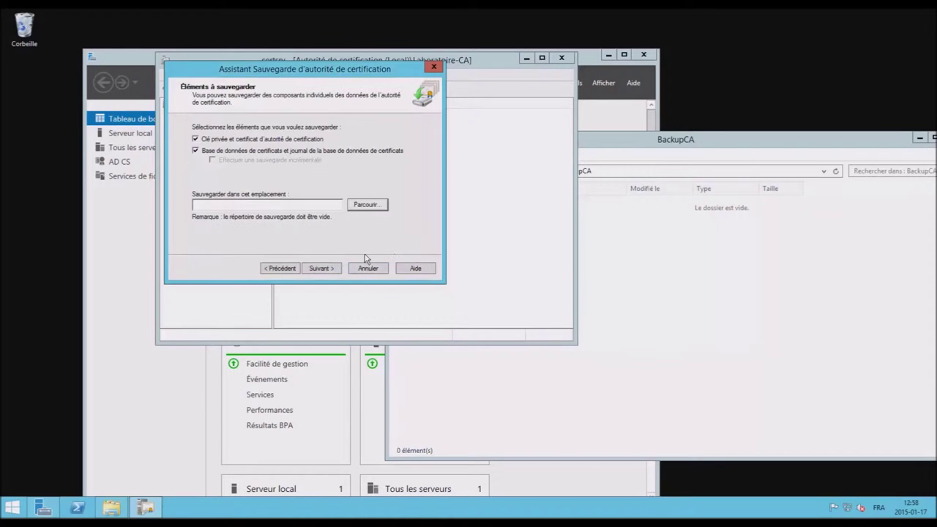
# - Choose the folder C:\BackupCA as the location for the certification authority backup
pyautogui.click(368, 205)
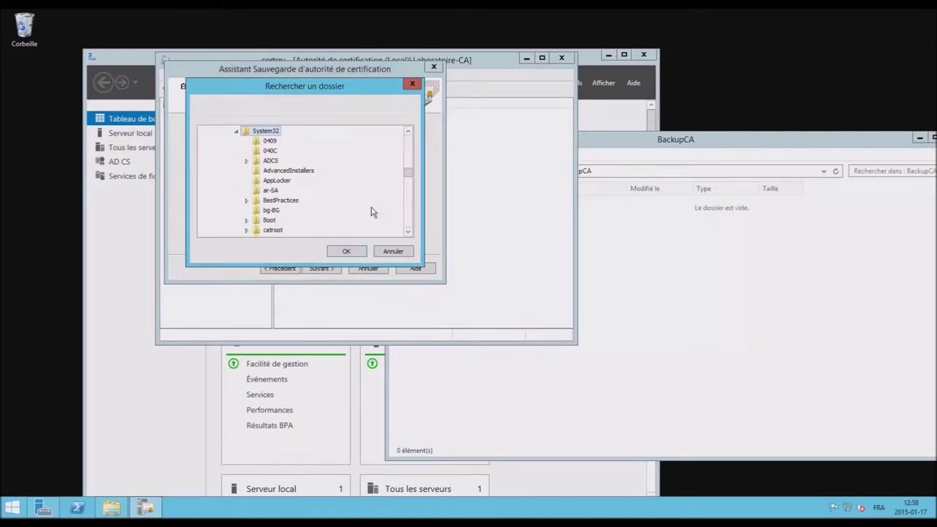
pyautogui.click(236, 131)
pyautogui.moveTo(408, 217); pyautogui.dragTo(409, 149)
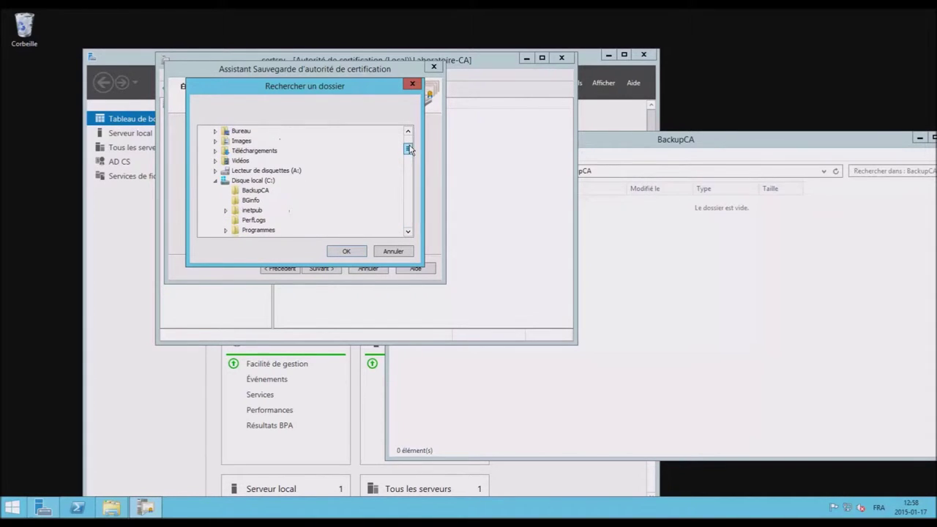
pyautogui.click(258, 191)
pyautogui.click(347, 252)
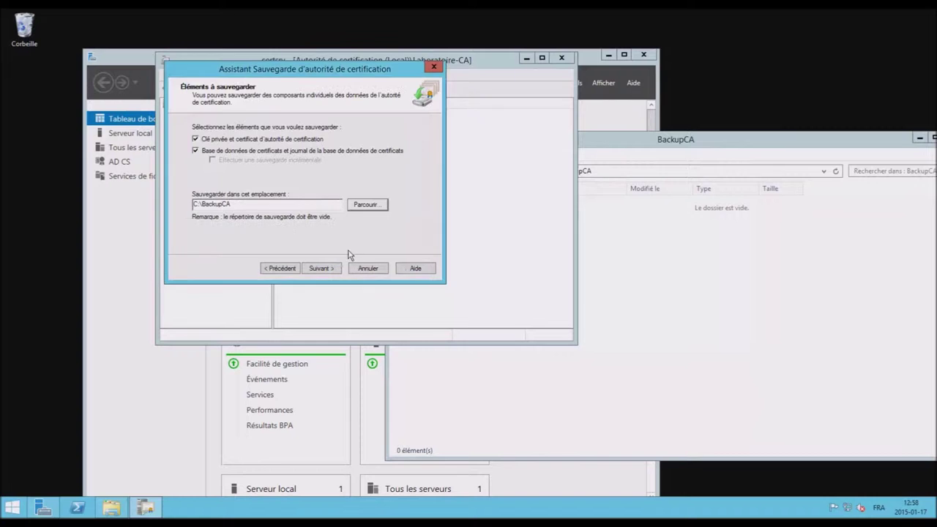
# - Enter and confirm the private key password, complete the backup and close the certification authority console
pyautogui.click(322, 269)
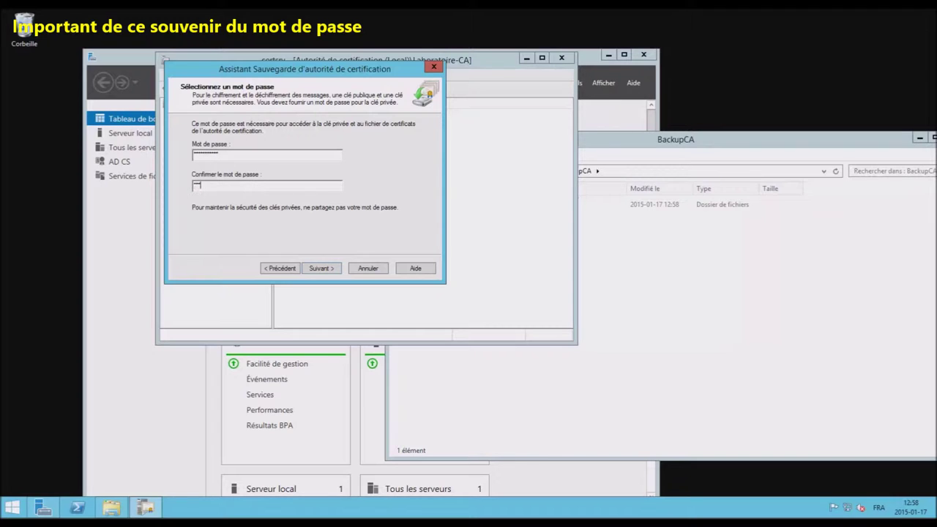
pyautogui.write('*')
pyautogui.click(322, 270)
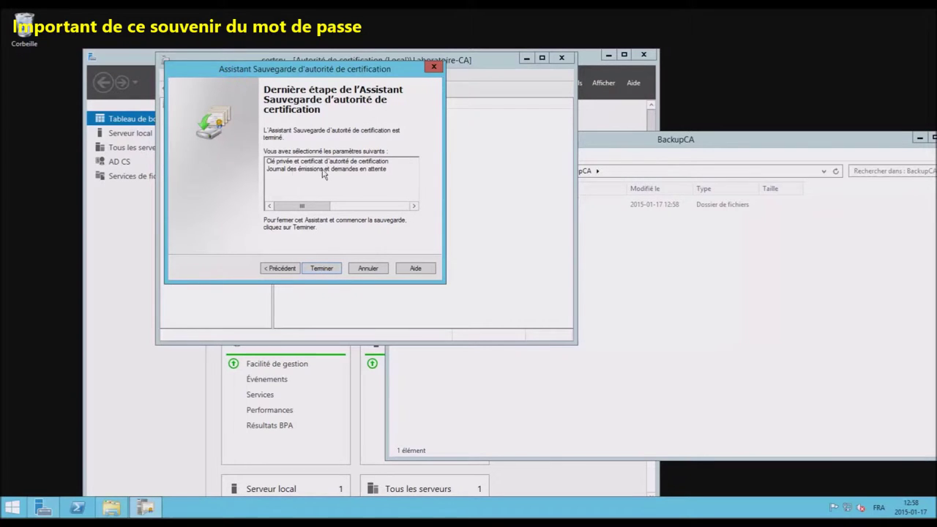
pyautogui.click(322, 268)
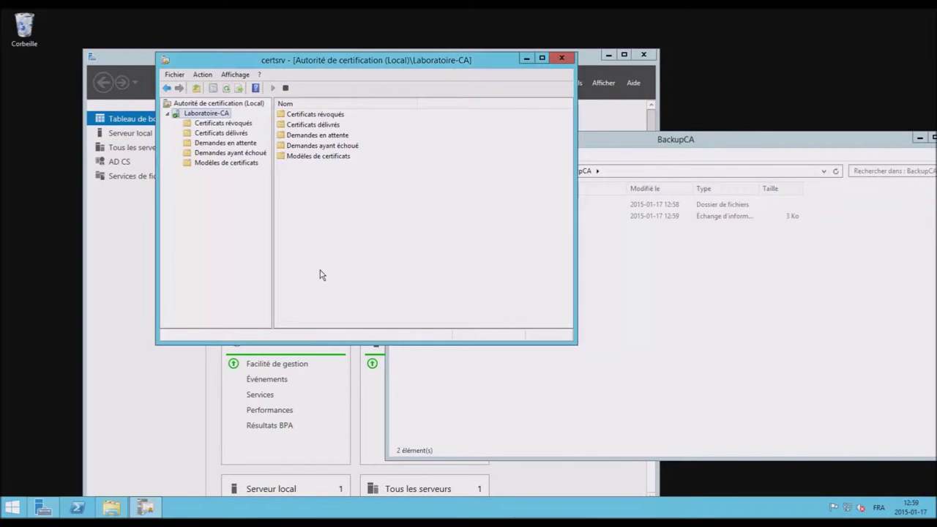
pyautogui.click(561, 60)
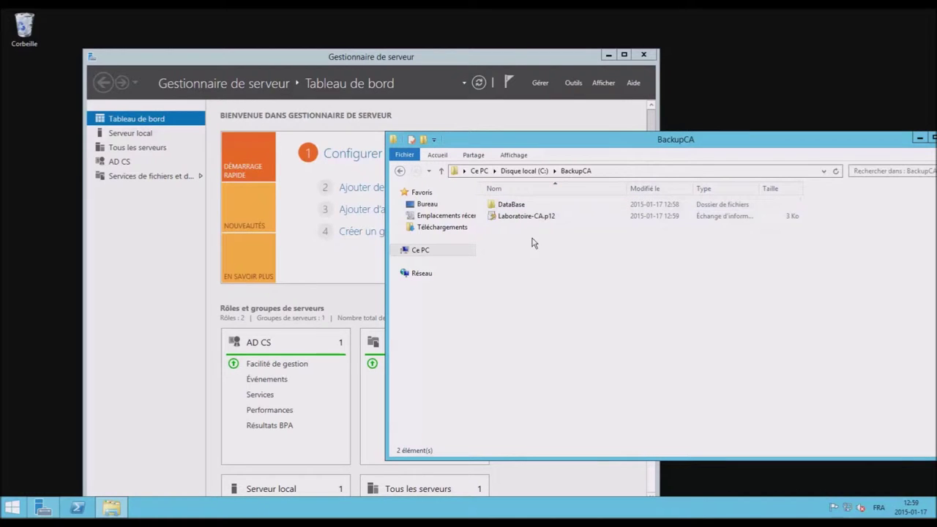
# - Open the network share \\ca3\c$ in a new File Explorer window
pyautogui.moveTo(864, 147); pyautogui.dragTo(759, 141)
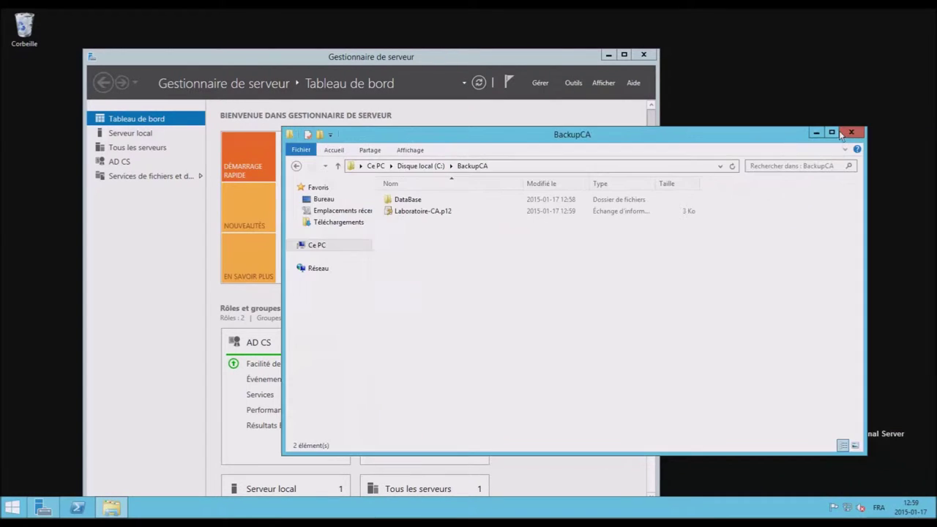
pyautogui.rightClick(111, 508)
pyautogui.click(70, 452)
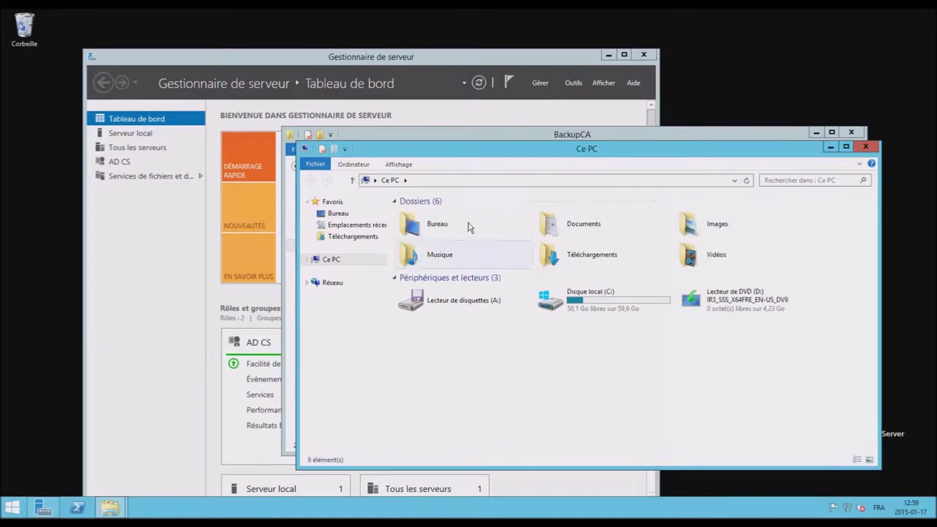
pyautogui.click(461, 180)
pyautogui.write('\\\\ca3')
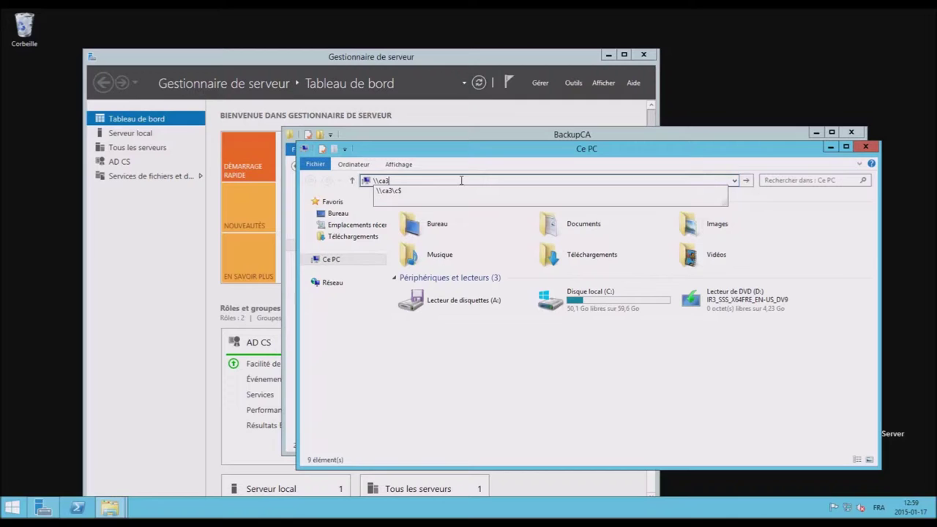
pyautogui.write('\\c#')
pyautogui.press('Return')
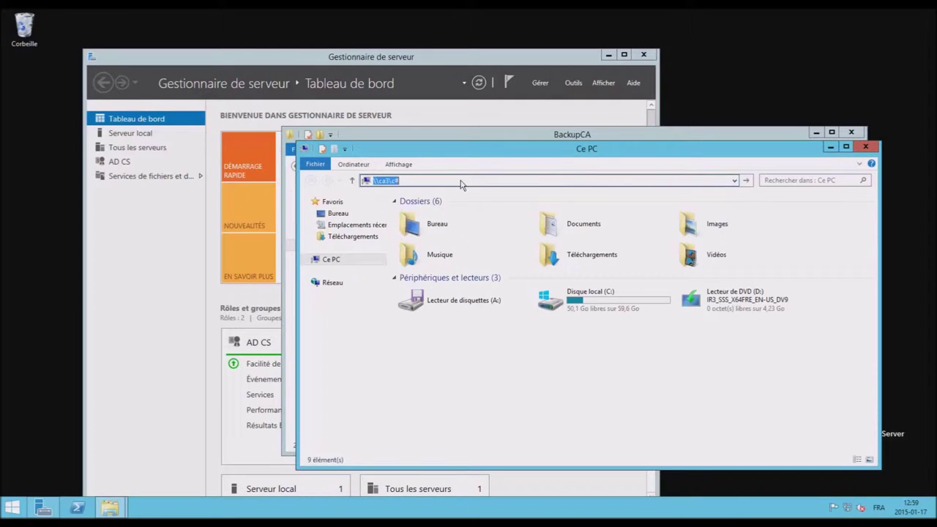
pyautogui.click(579, 267)
pyautogui.click(410, 182)
pyautogui.press('BackSpace')
pyautogui.write('$')
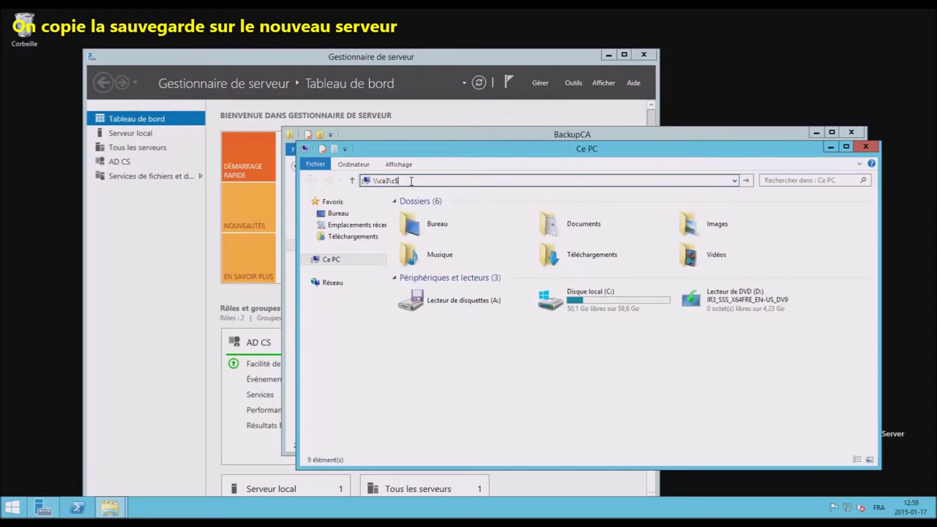
pyautogui.press('Return')
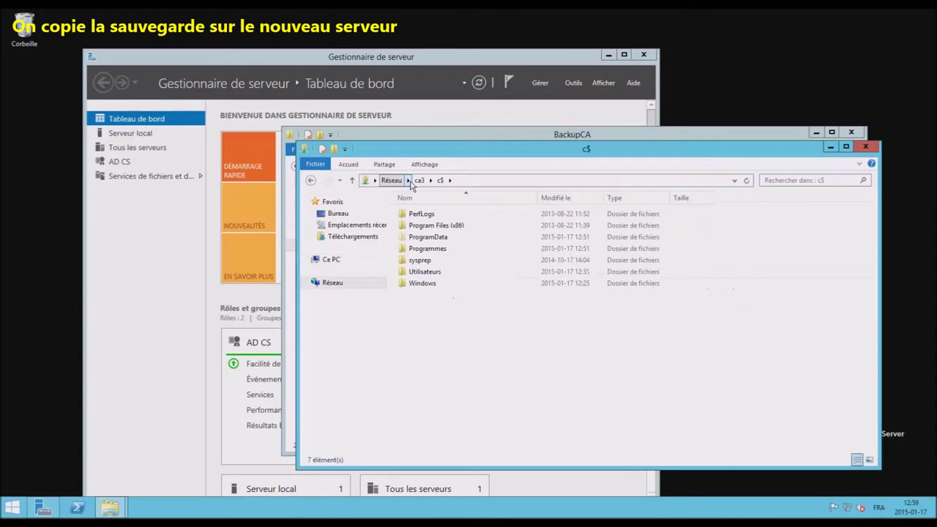
# - Copy the BackupCA folder from Disque local (C:) to the c$ share of ca3
pyautogui.click(544, 137)
pyautogui.click(296, 165)
pyautogui.moveTo(480, 141); pyautogui.dragTo(754, 139)
pyautogui.moveTo(641, 197); pyautogui.dragTo(441, 360)
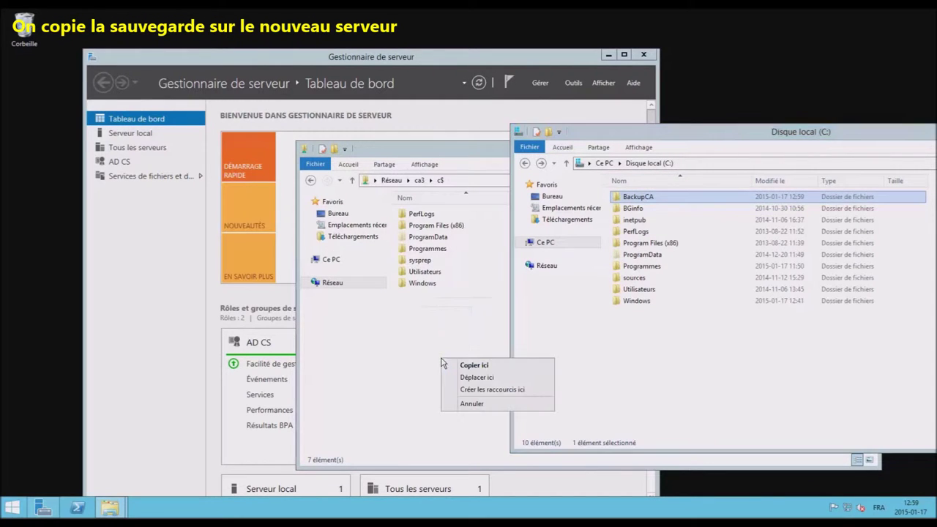
pyautogui.click(498, 364)
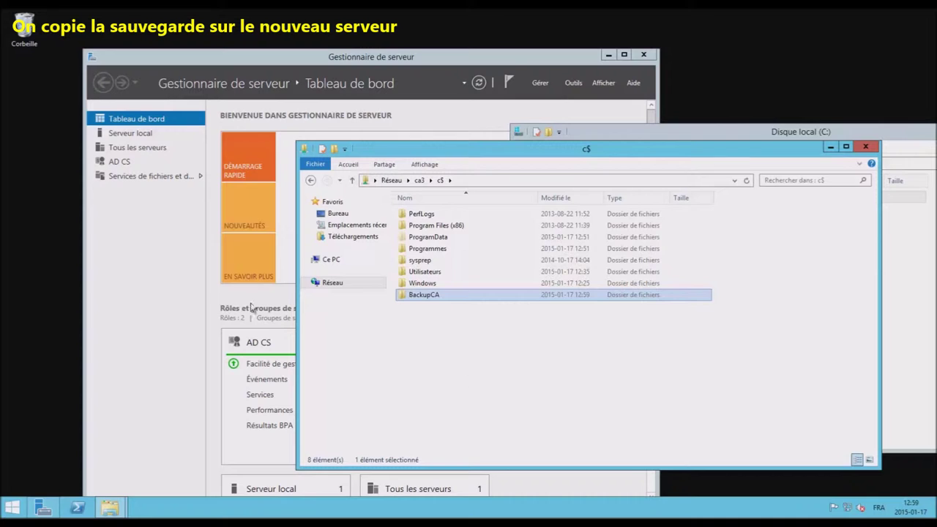
# - Start the wizard for removing roles and features and choose CA.Laboratoire.lan as the destination server
pyautogui.click(132, 292)
pyautogui.click(540, 83)
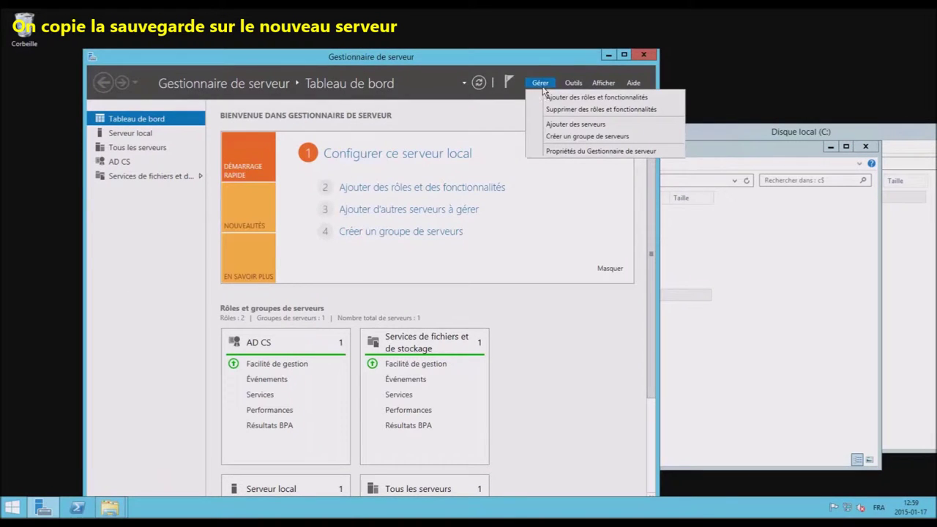
pyautogui.click(578, 110)
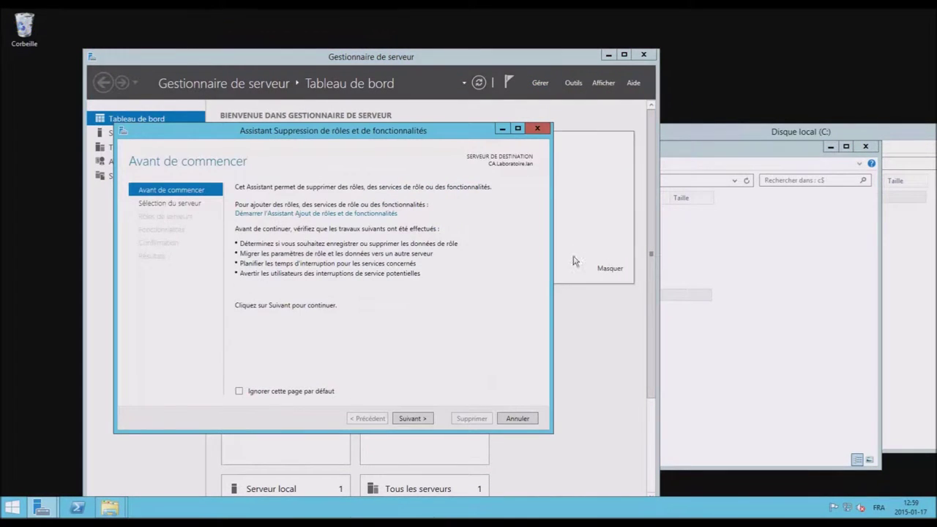
pyautogui.click(412, 418)
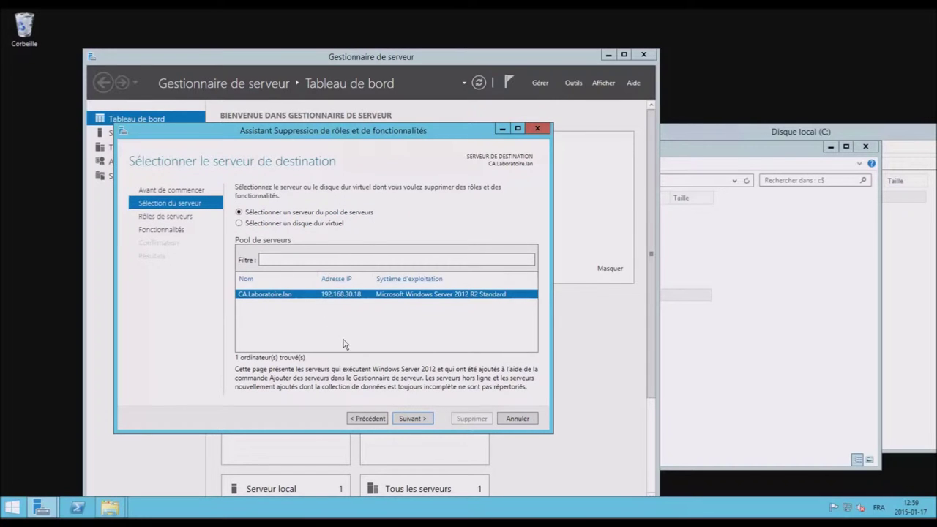
pyautogui.click(412, 414)
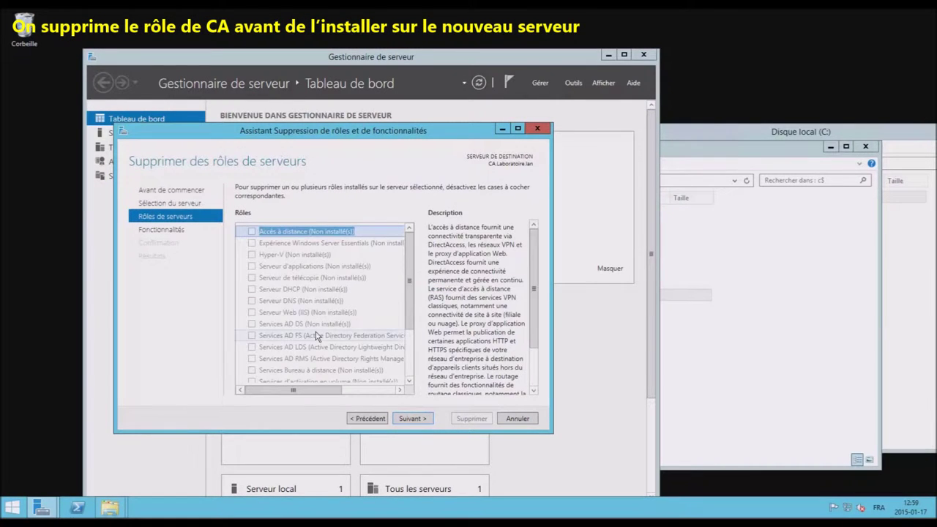
# - Mark the Services de certificats Active Directory role for removal together with its management tools
pyautogui.moveTo(412, 292); pyautogui.dragTo(411, 346)
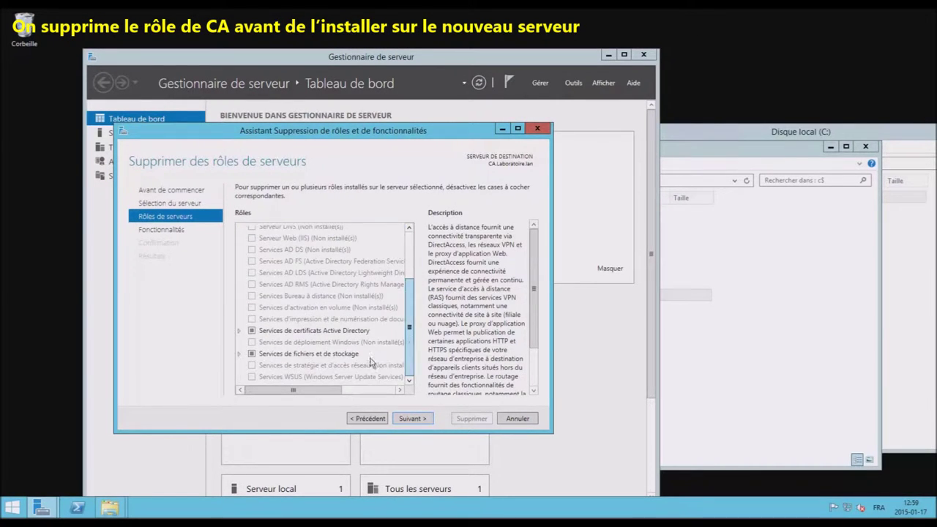
pyautogui.click(251, 331)
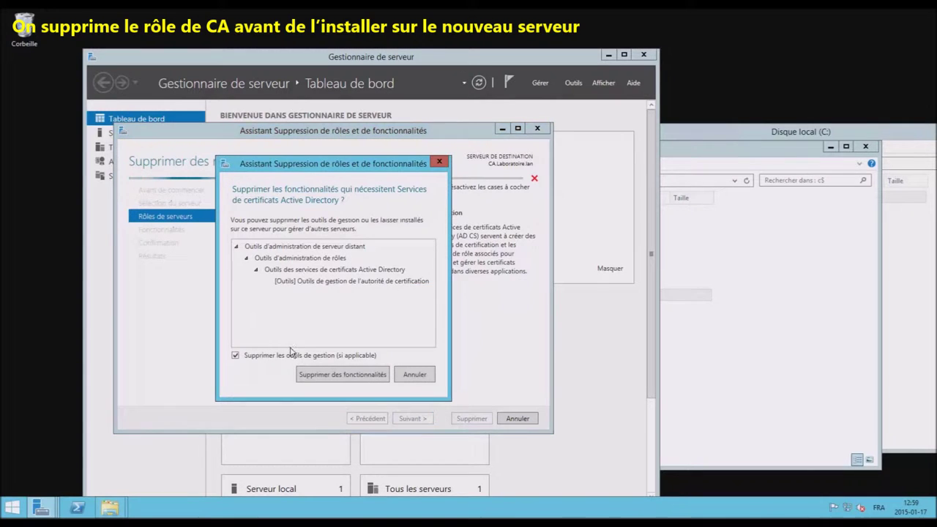
pyautogui.click(369, 375)
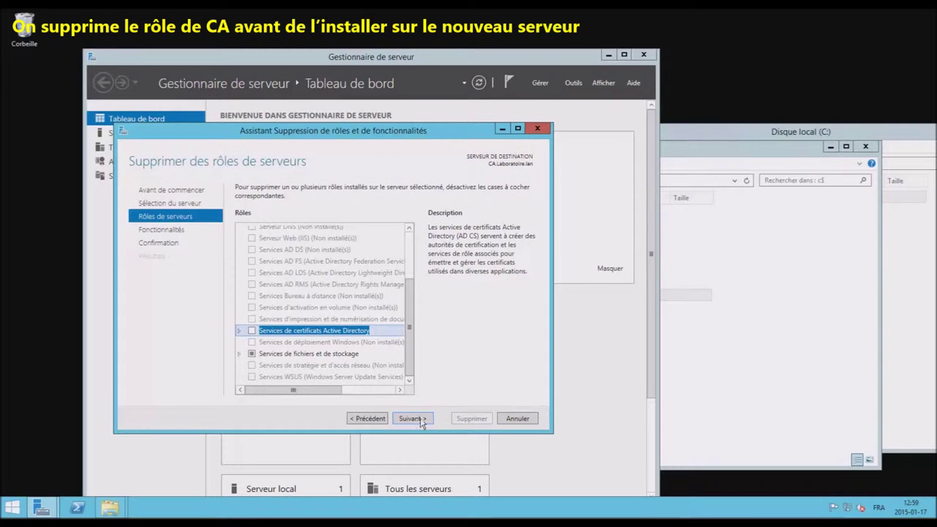
# - Leave the features unchanged, run the role removal and close the wizard when it finishes
pyautogui.click(412, 418)
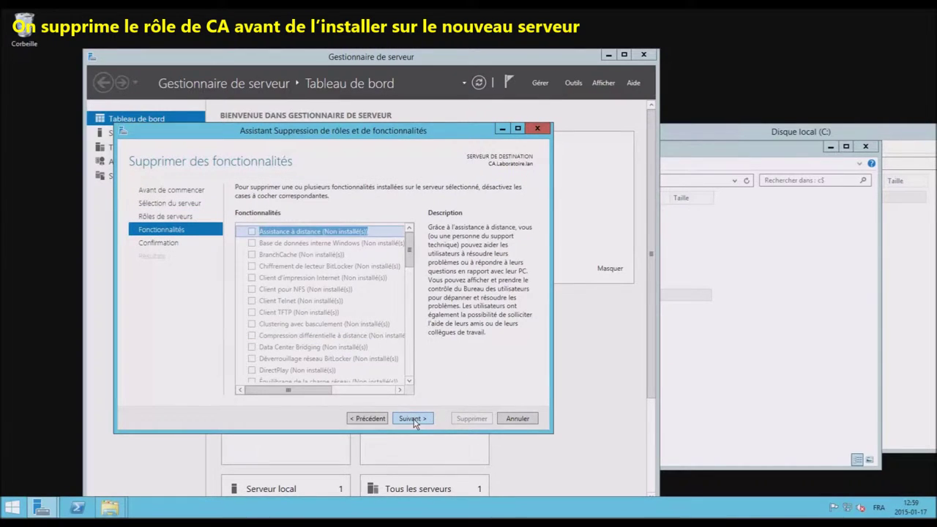
pyautogui.click(412, 420)
pyautogui.click(461, 422)
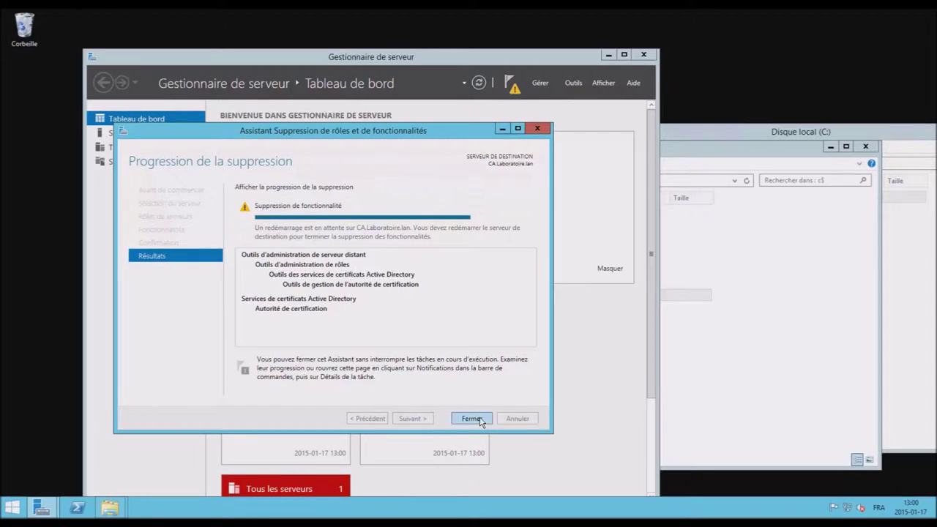
pyautogui.click(472, 419)
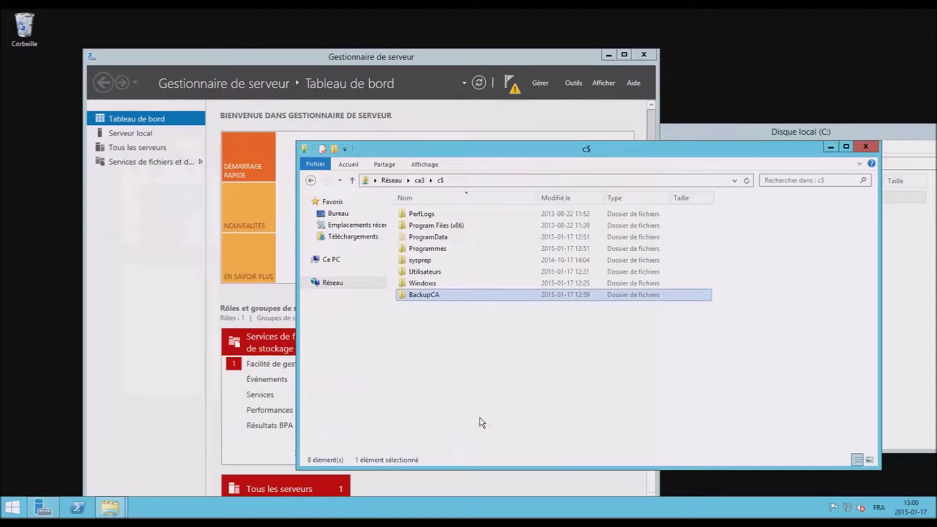
# - Close both File Explorer windows and restart the old server with the reason Autre (non planifié)
pyautogui.click(866, 147)
pyautogui.click(884, 137)
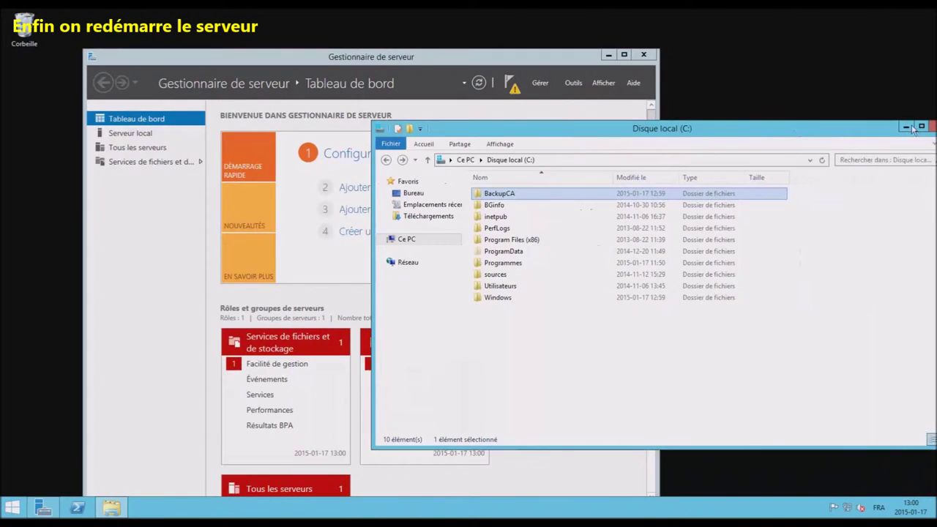
pyautogui.hotkey('alt', 'F4')
pyautogui.rightClick(12, 507)
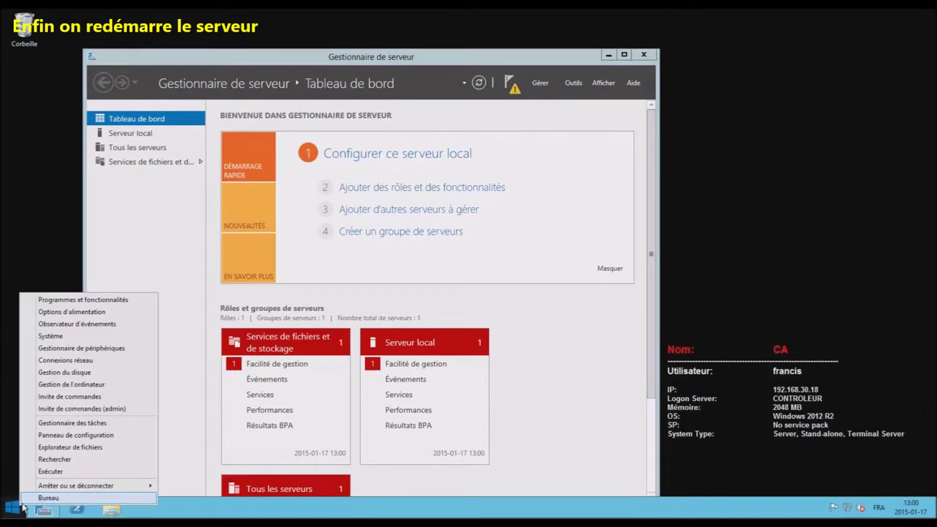
pyautogui.moveTo(131, 485)
pyautogui.click(191, 485)
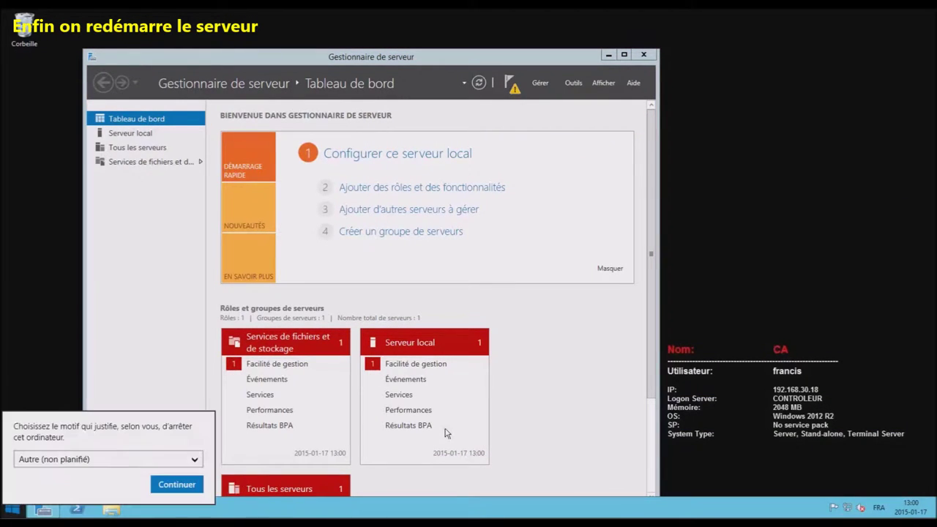
pyautogui.click(176, 484)
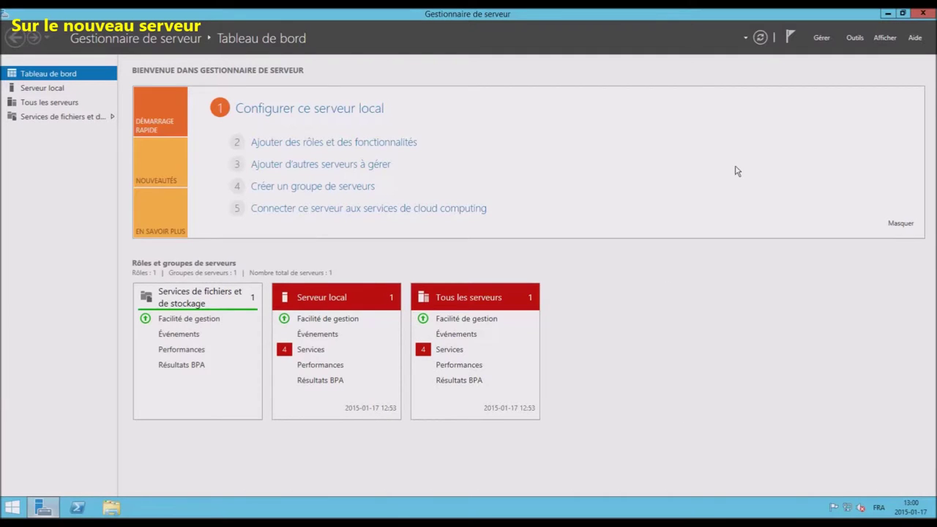
# - On the new server, start adding roles with a role-based installation and CA3.Laboratoire.lan as the destination
pyautogui.click(824, 36)
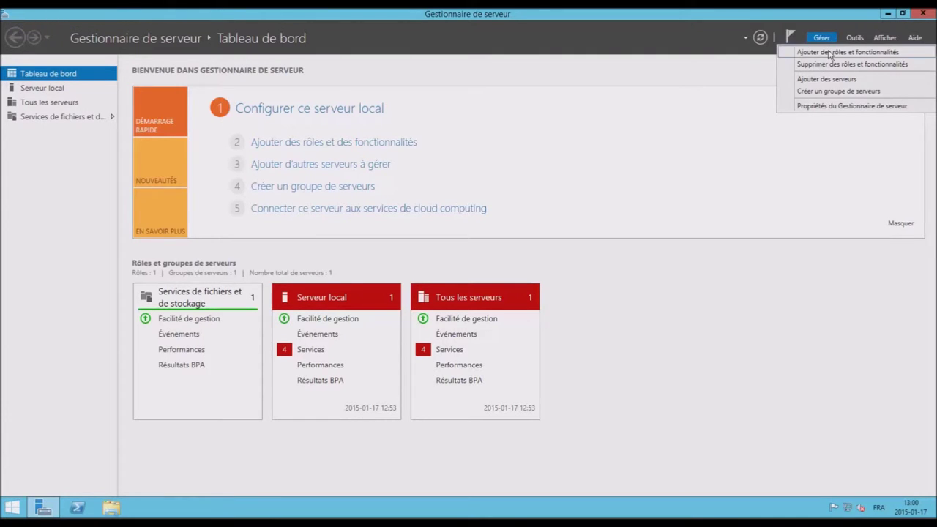
pyautogui.click(769, 210)
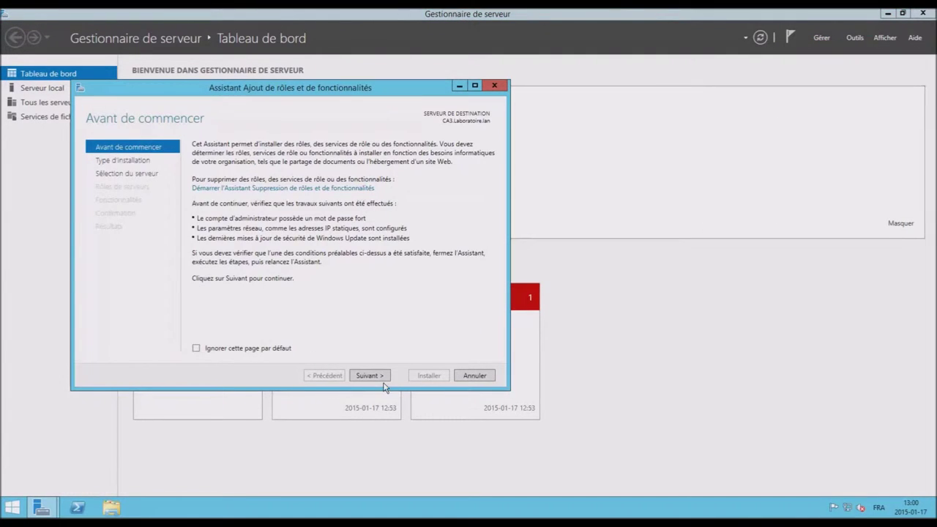
pyautogui.click(379, 377)
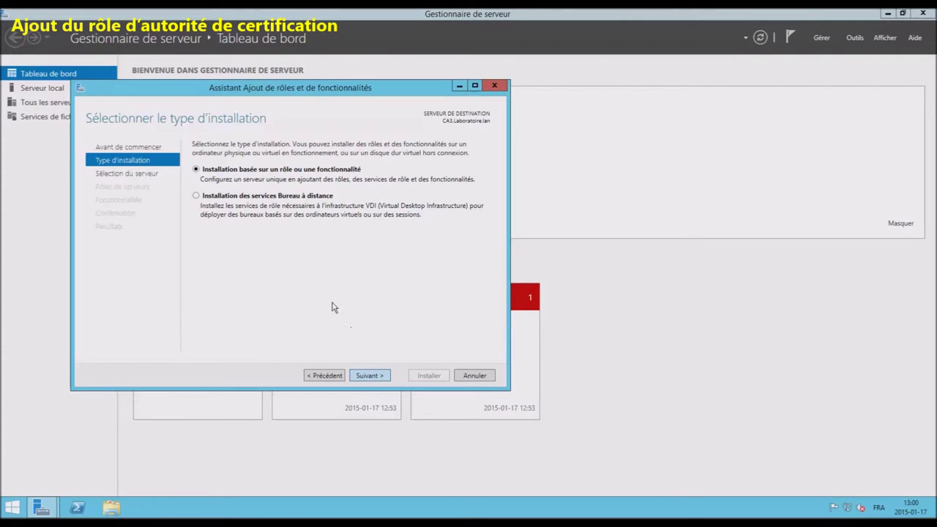
pyautogui.click(369, 377)
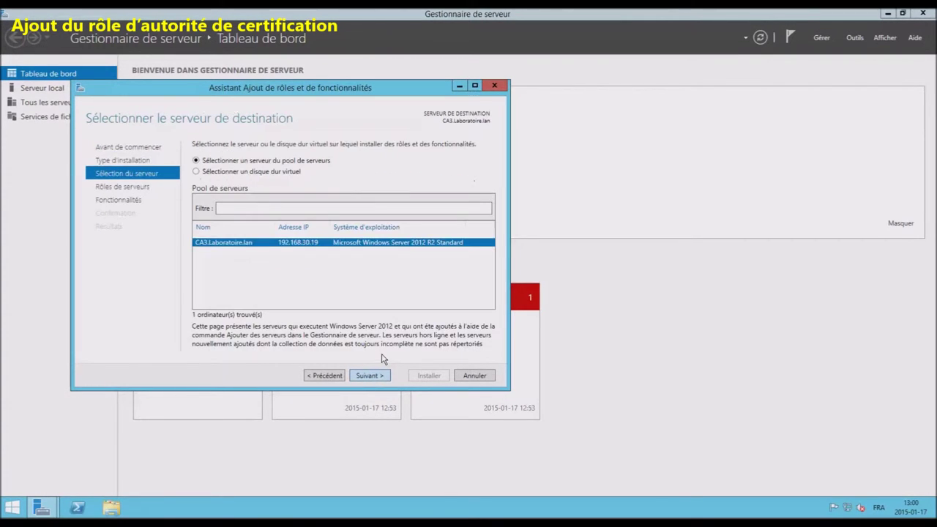
pyautogui.click(371, 376)
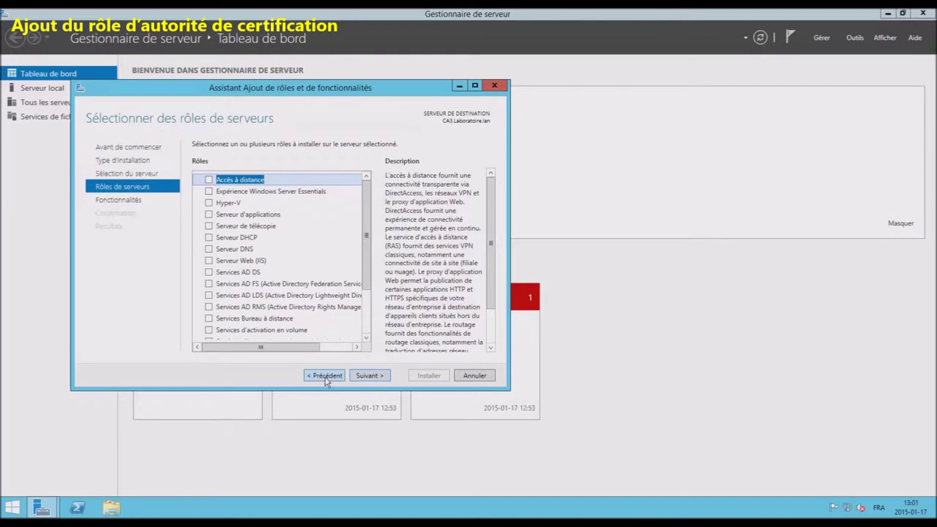
# - Select the Services de certificats Active Directory role and add its required management tools
pyautogui.scroll(-1, 331, 381)
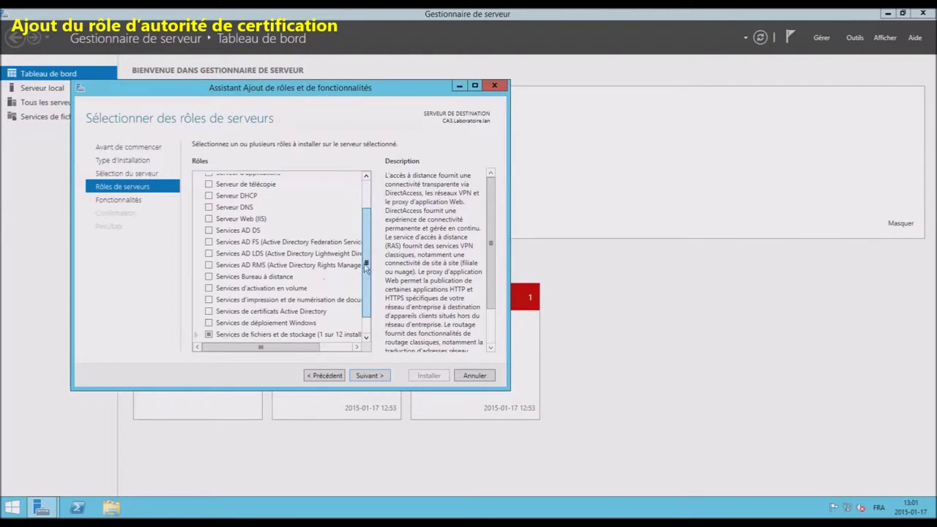
pyautogui.click(336, 380)
pyautogui.click(378, 376)
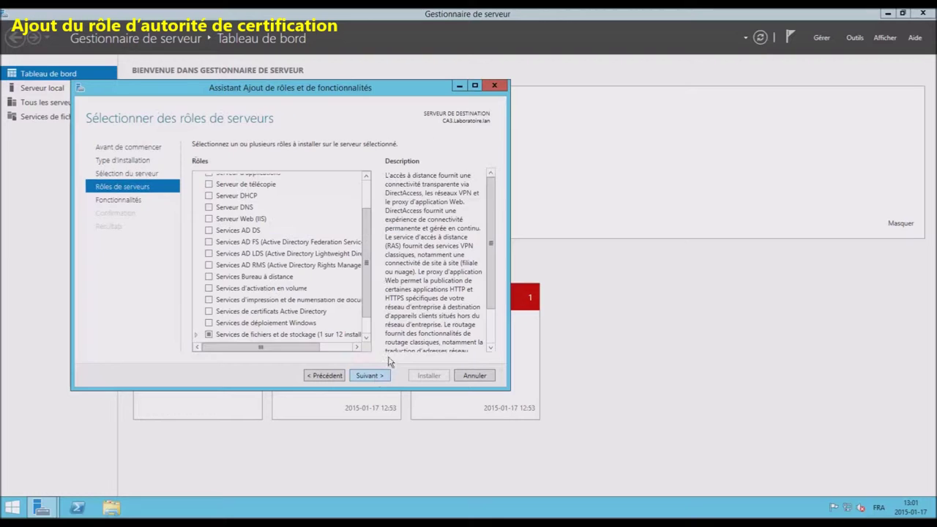
pyautogui.scroll(-1, 365, 263)
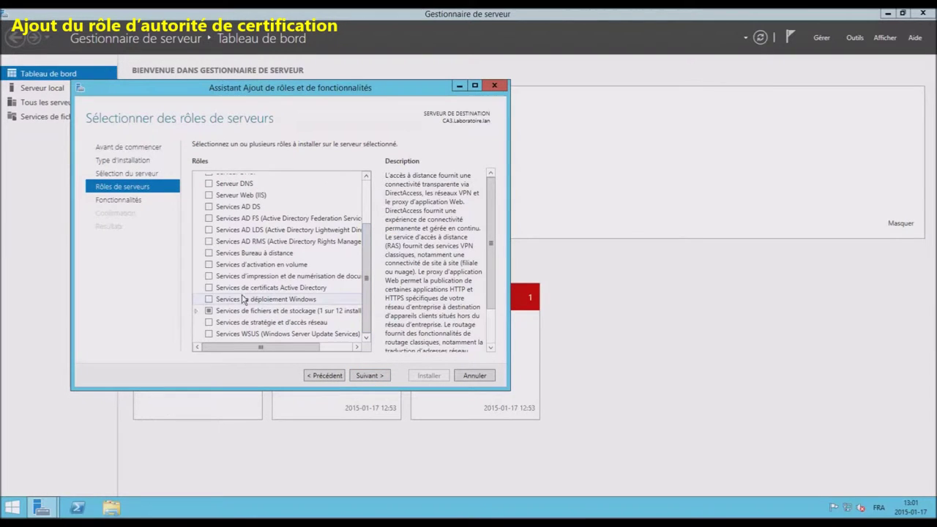
pyautogui.click(210, 289)
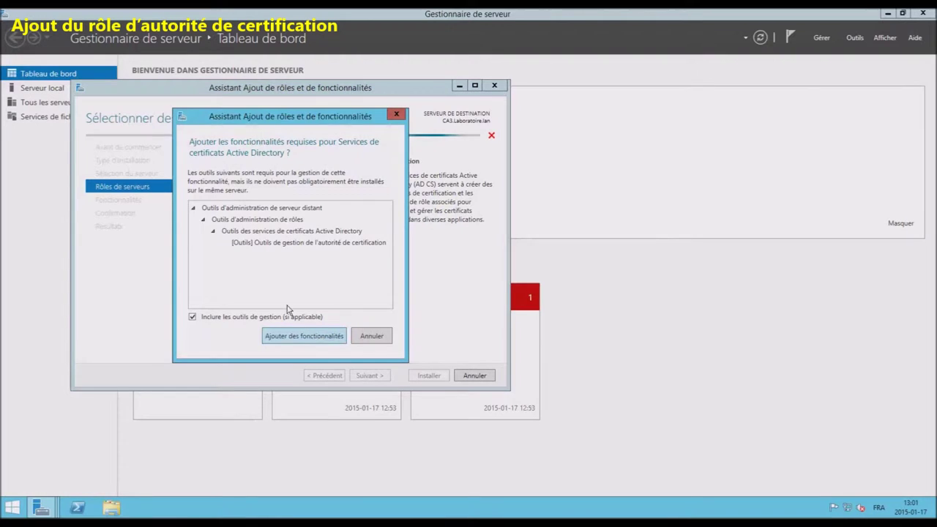
pyautogui.click(320, 339)
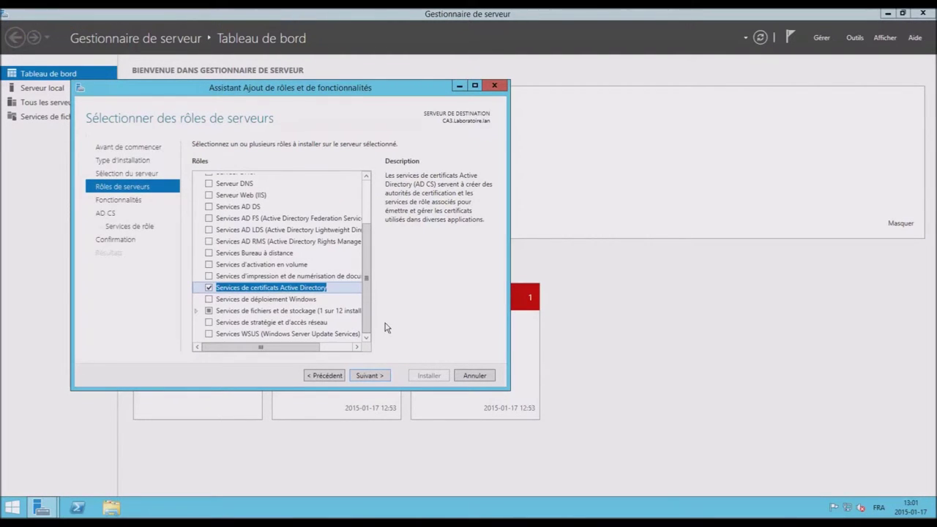
# - Install the role with only the Autorité de certification role service and no extra features, and close the wizard
pyautogui.click(371, 376)
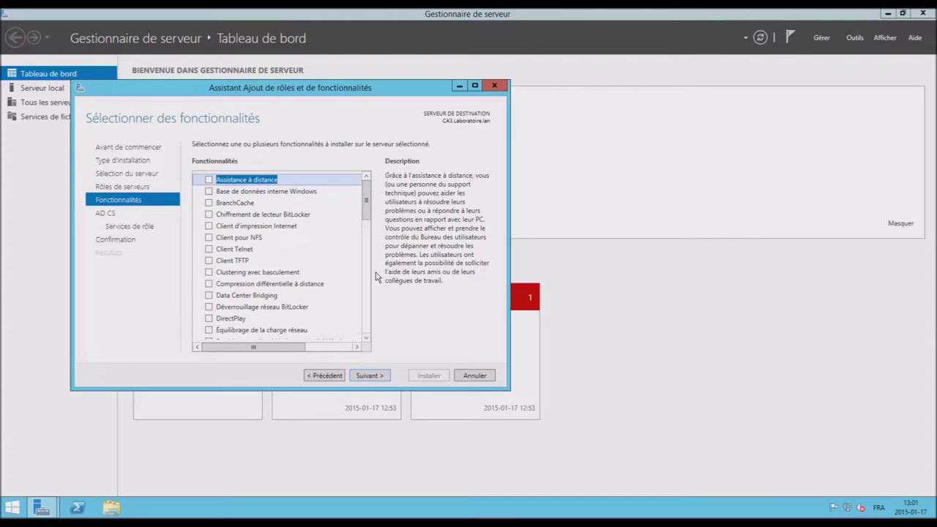
pyautogui.click(361, 377)
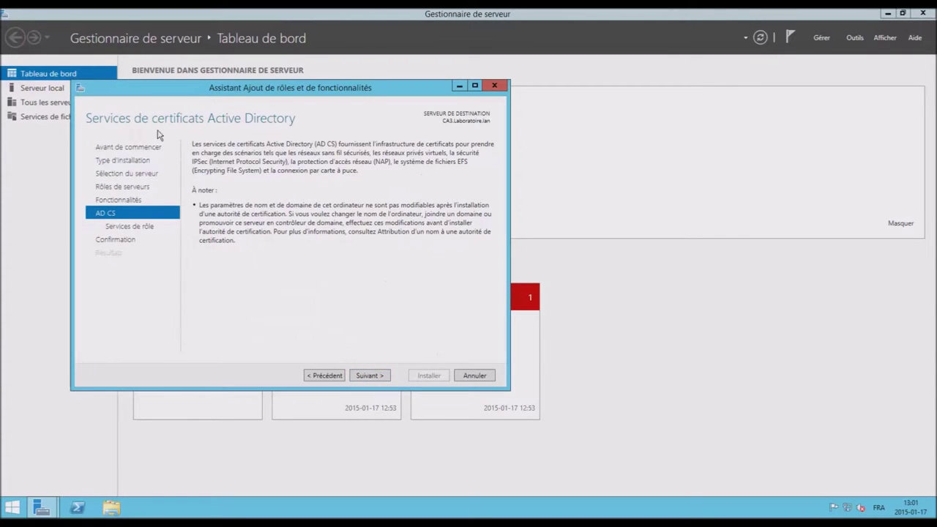
pyautogui.click(370, 374)
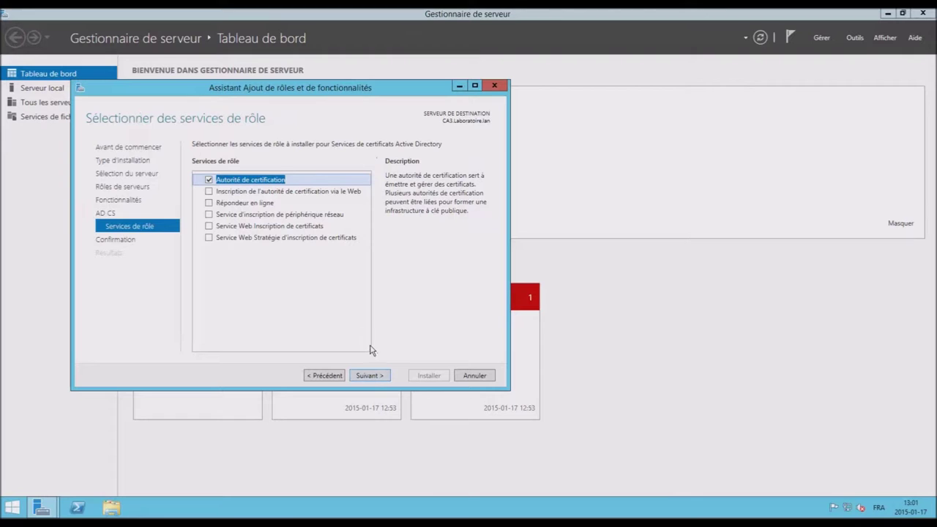
pyautogui.click(369, 375)
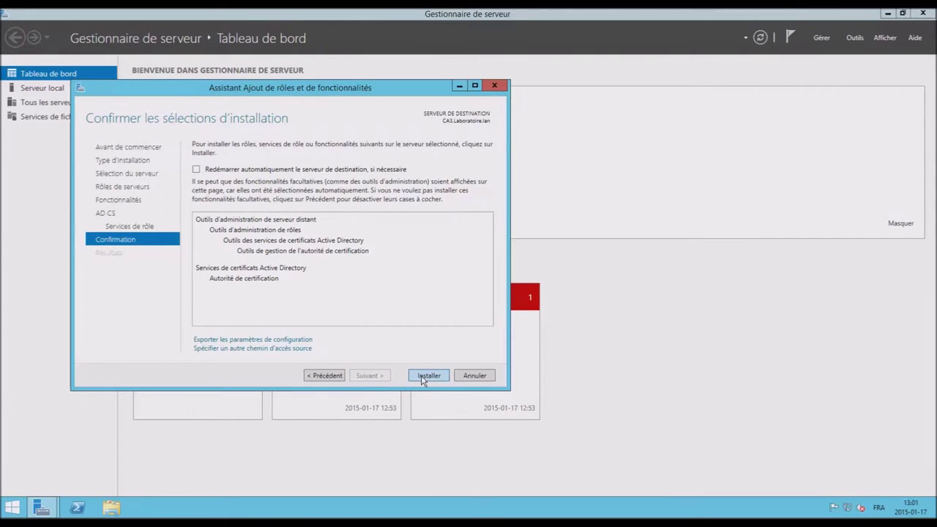
pyautogui.click(425, 376)
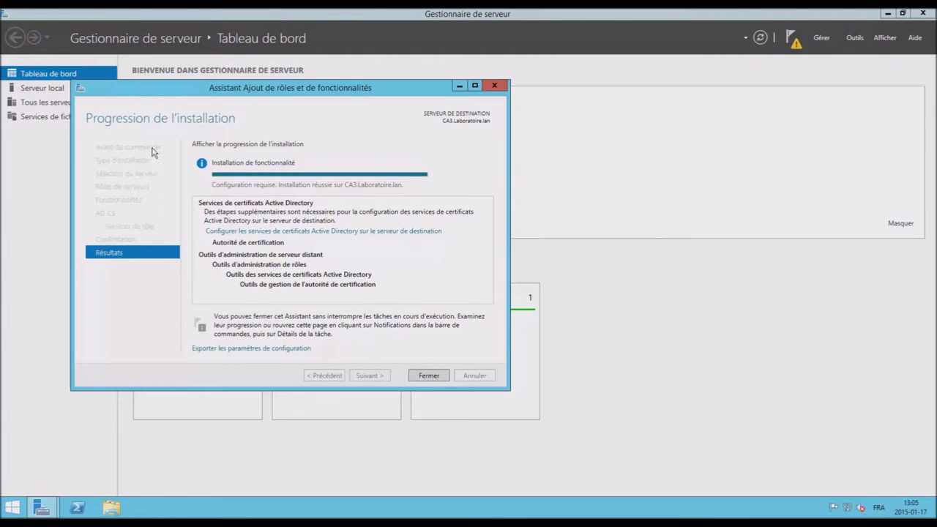
pyautogui.click(428, 377)
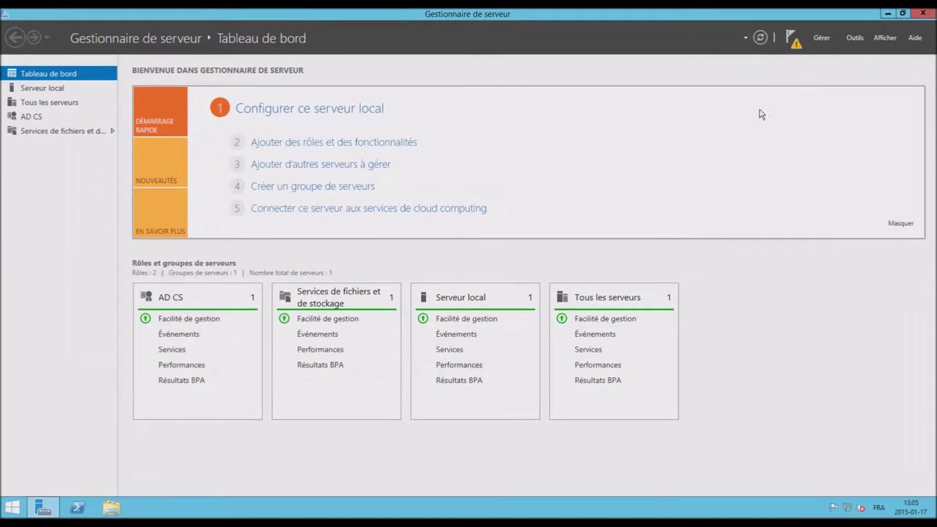
# - Start the post-deployment AD CS configuration with the current credentials and select the Autorité de certification role service
pyautogui.click(793, 41)
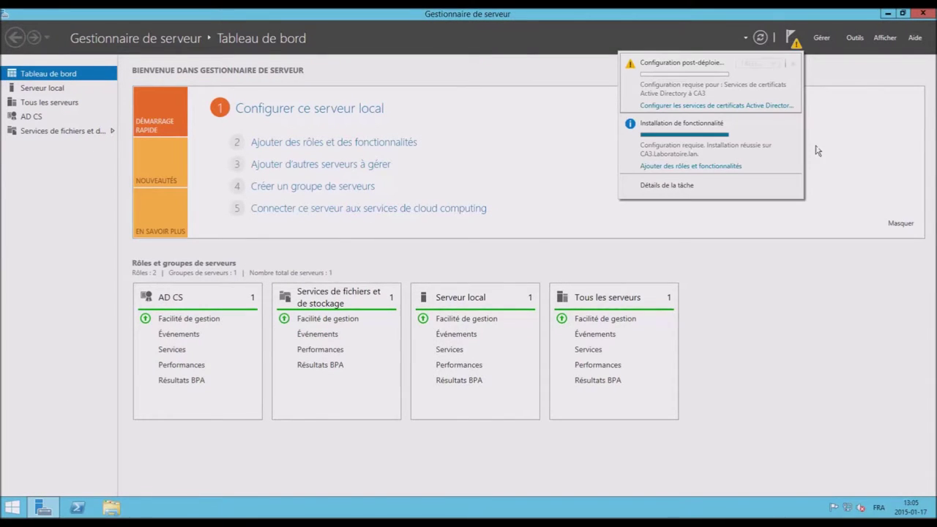
pyautogui.click(678, 106)
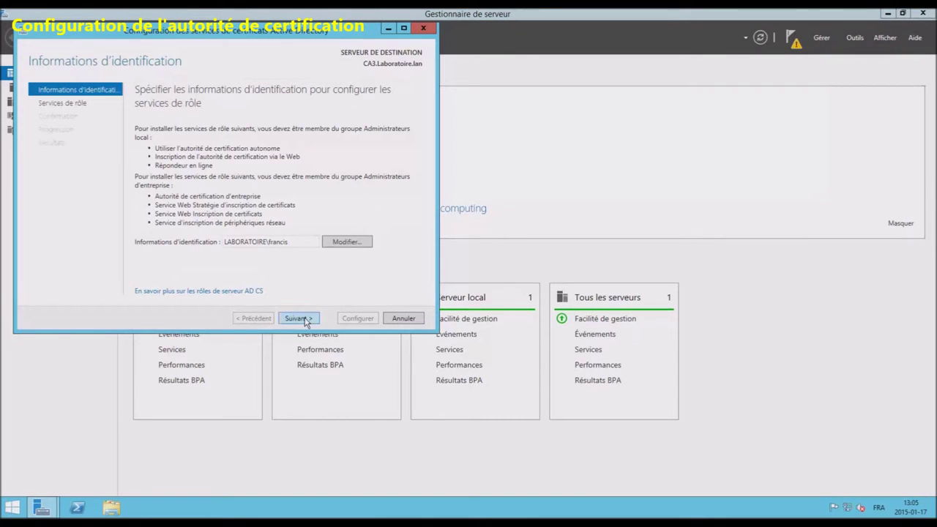
pyautogui.click(305, 318)
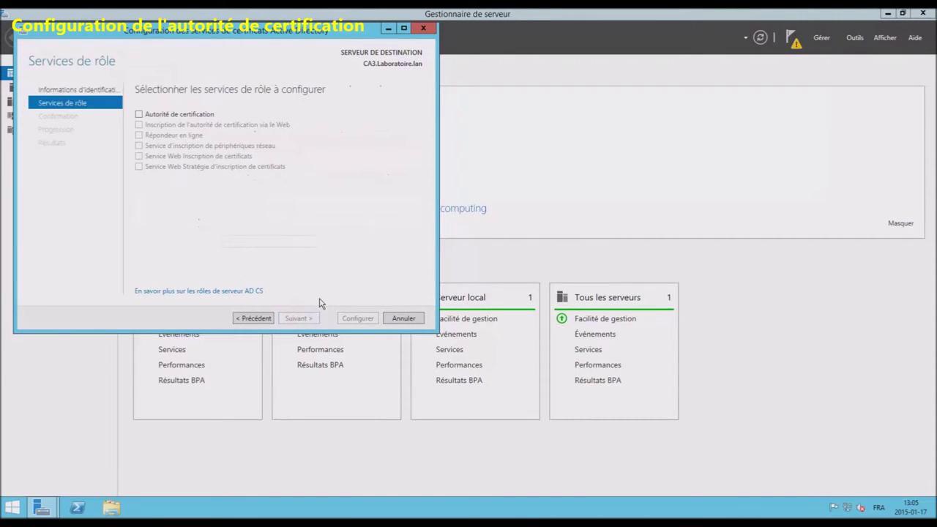
pyautogui.click(138, 114)
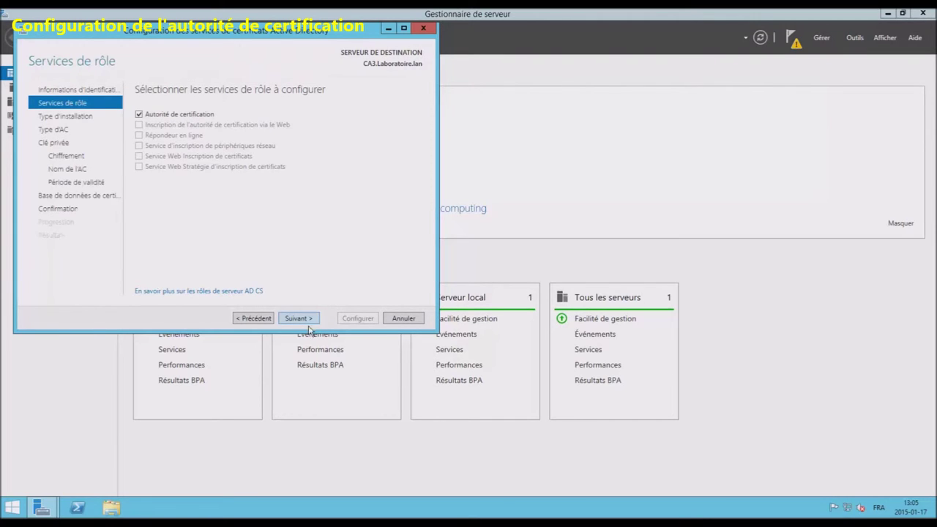
pyautogui.click(306, 319)
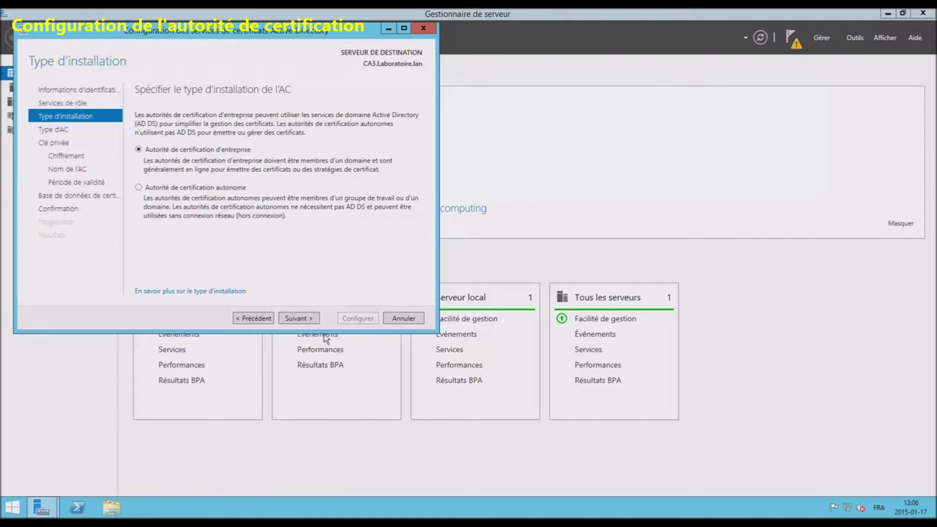
# - Configure the authority as an enterprise root CA that uses an existing certificate and its associated private key
pyautogui.click(298, 319)
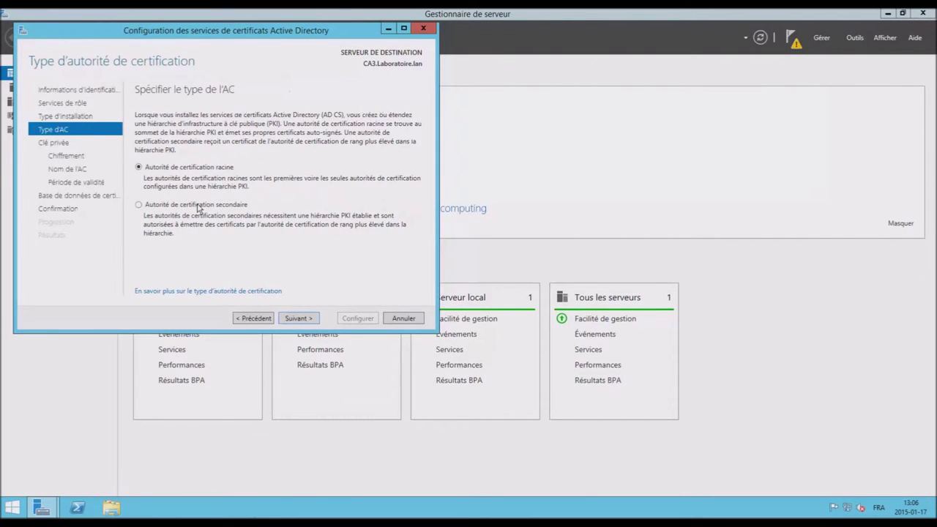
pyautogui.click(298, 318)
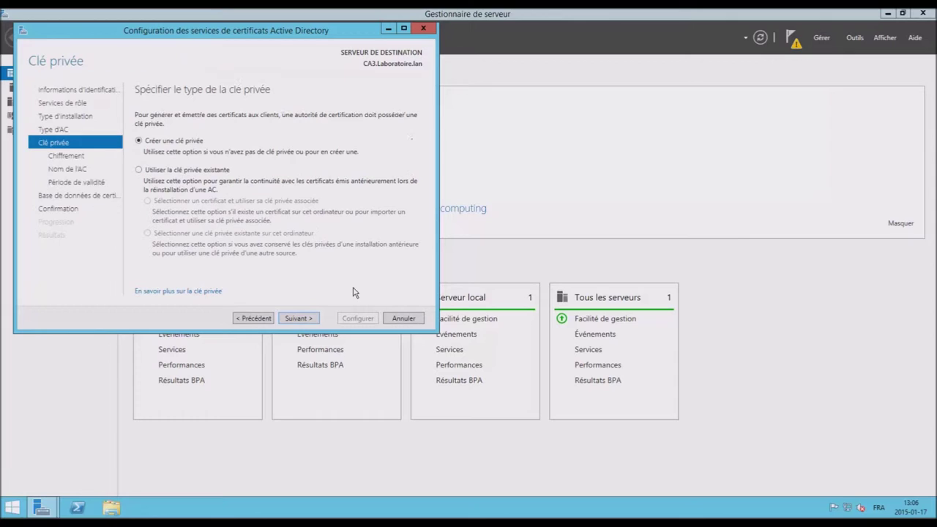
pyautogui.click(139, 169)
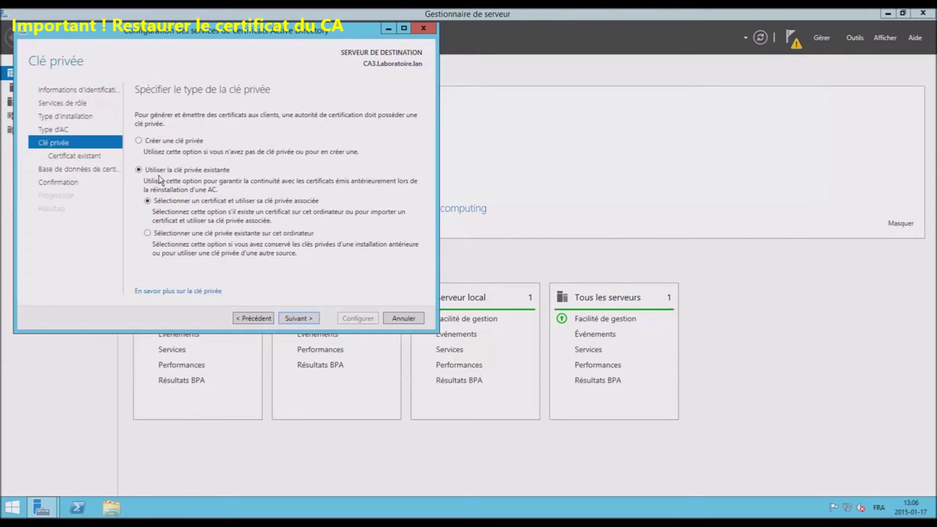
pyautogui.click(298, 318)
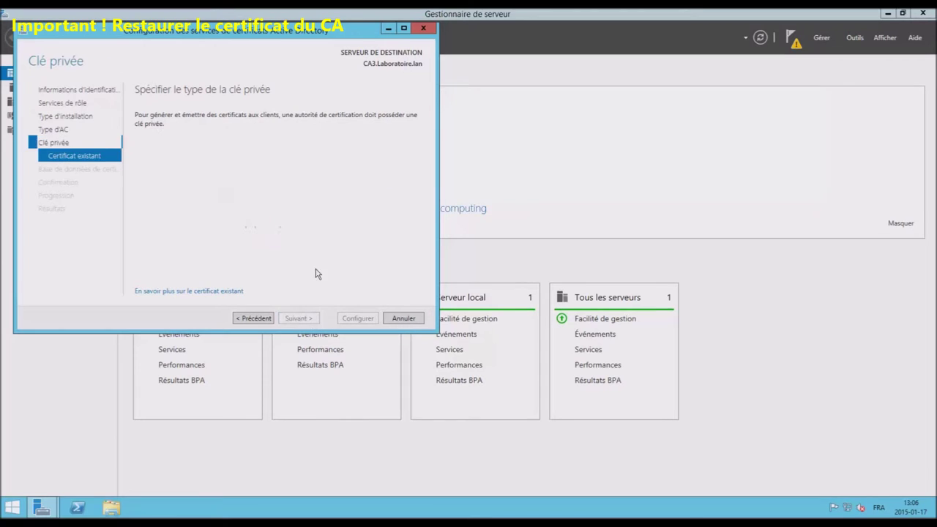
# - Import the existing CA certificate from C:\BackupCA\Laboratoire-CA.p12, entering the certificate file's password
pyautogui.click(408, 164)
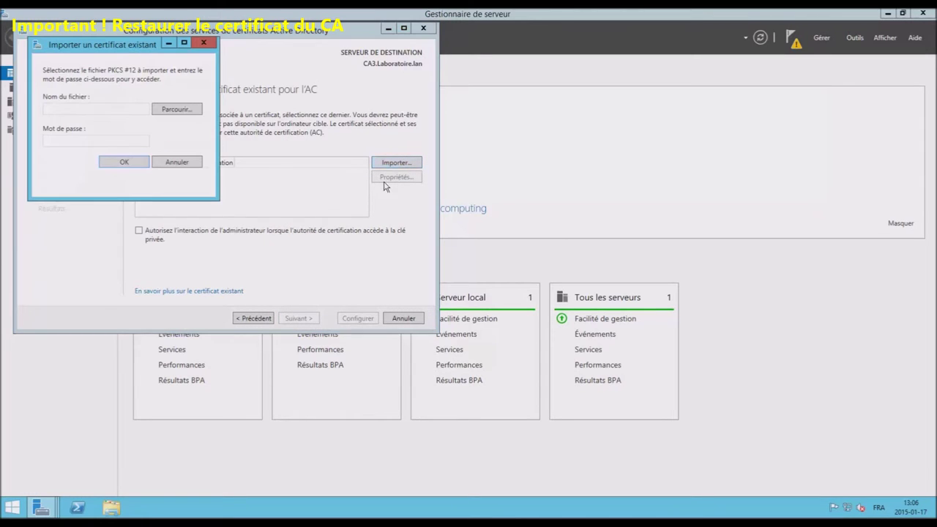
pyautogui.click(180, 112)
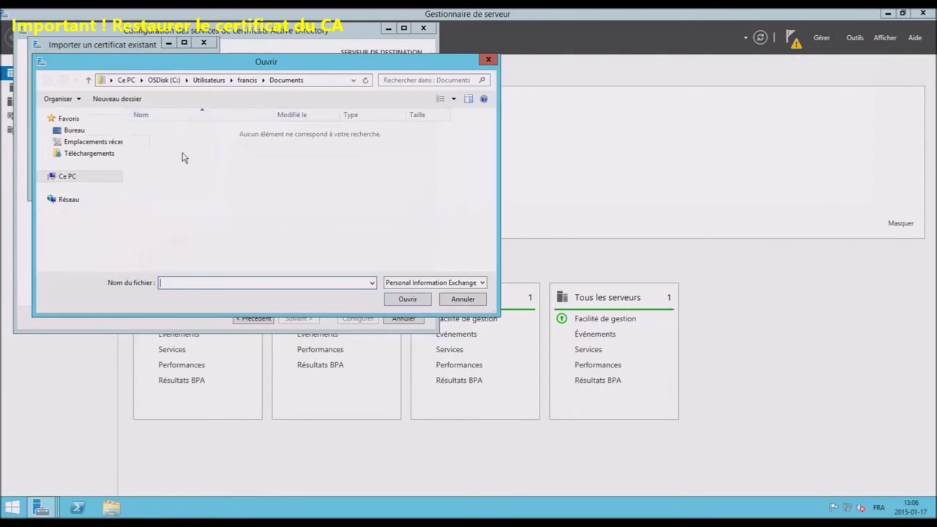
pyautogui.click(165, 81)
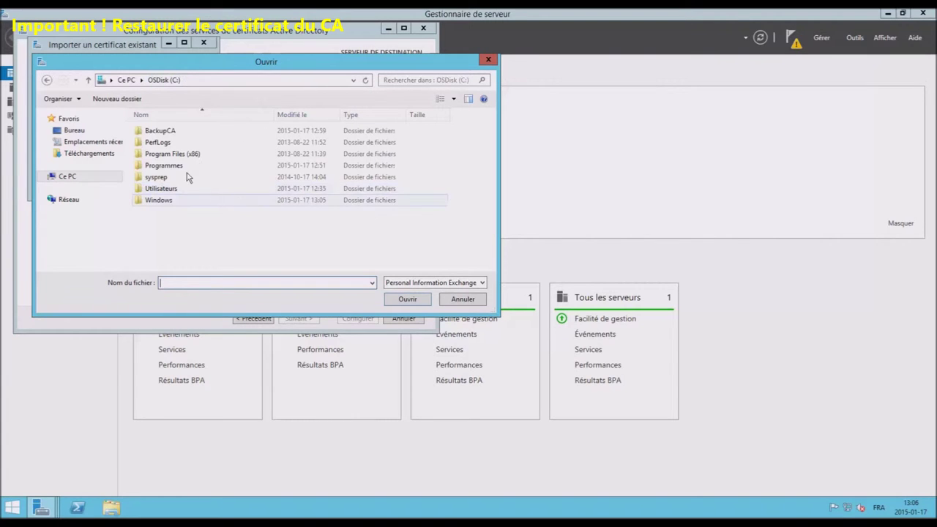
pyautogui.doubleClick(160, 131)
pyautogui.doubleClick(170, 142)
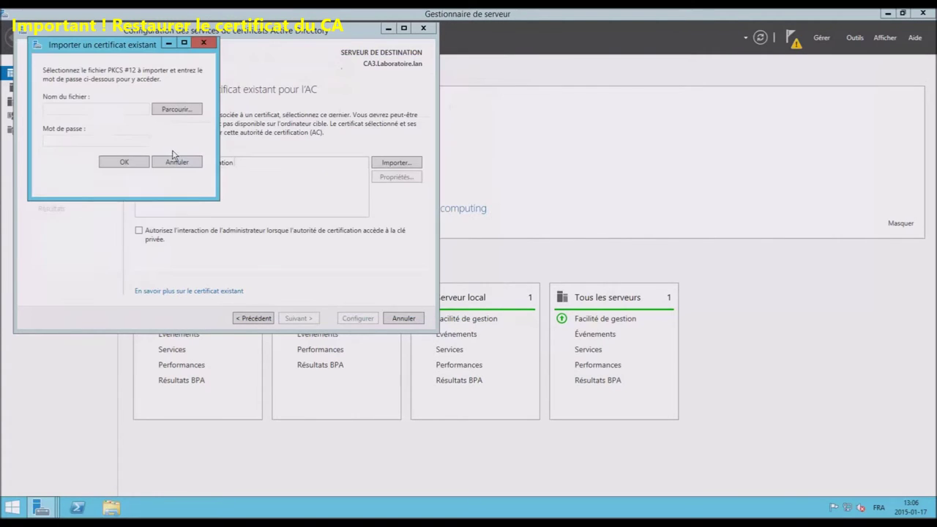
pyautogui.click(117, 142)
pyautogui.write('•••••')
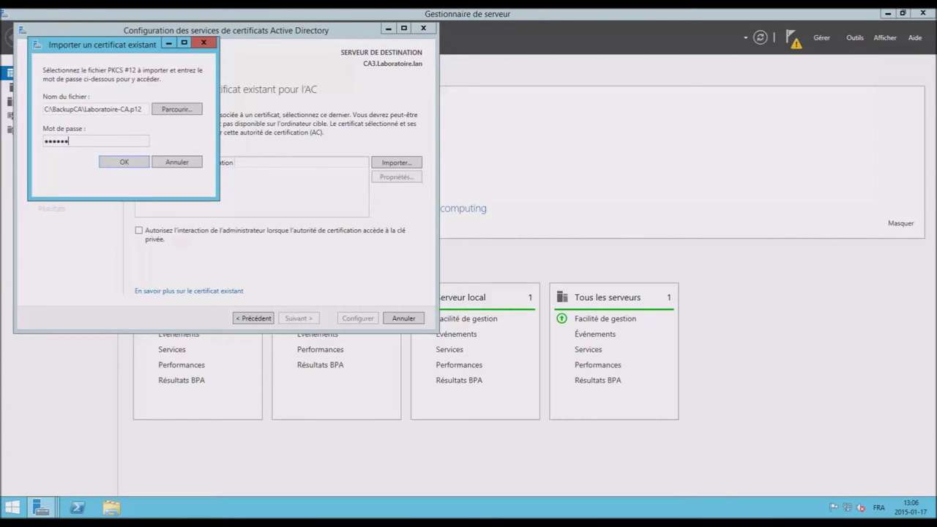
pyautogui.click(125, 163)
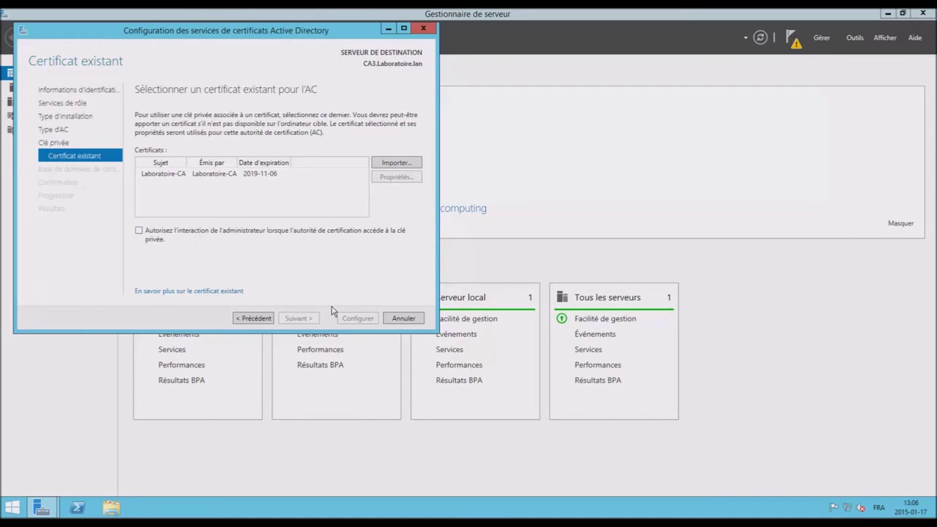
# - Select the imported Laboratoire-CA certificate, keep the default database locations, and apply the AD CS configuration
pyautogui.click(228, 180)
pyautogui.click(309, 318)
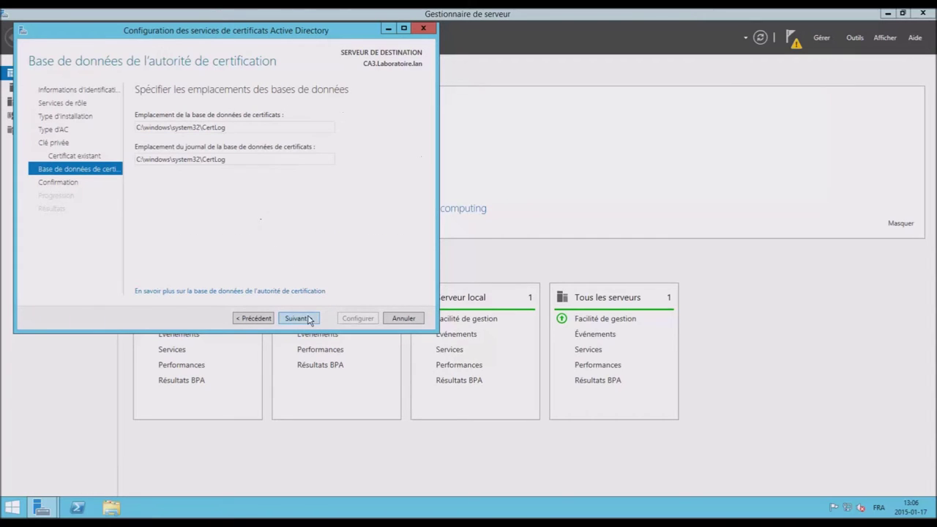
pyautogui.click(309, 320)
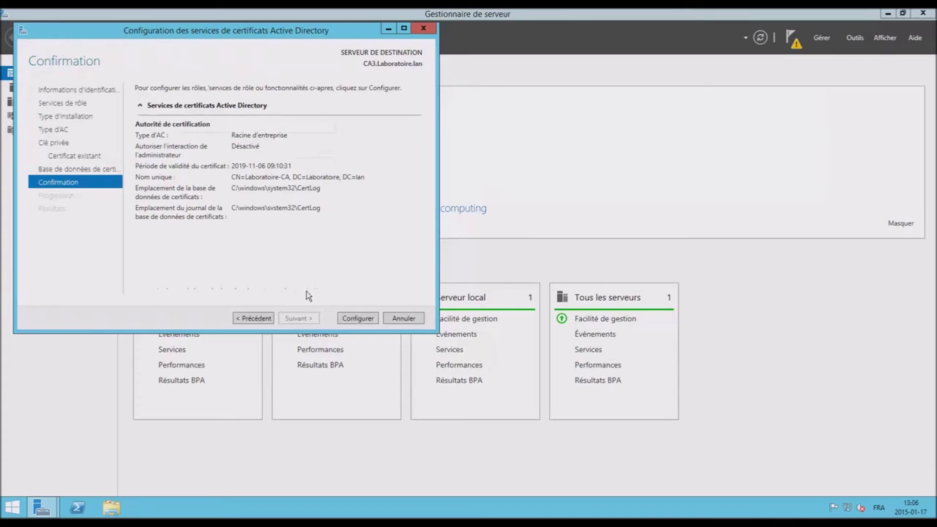
pyautogui.click(354, 320)
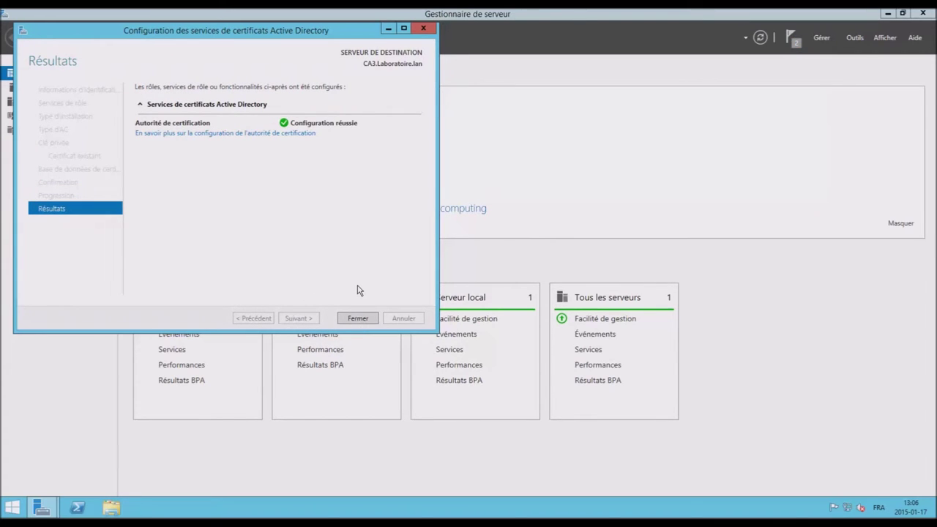
pyautogui.click(363, 320)
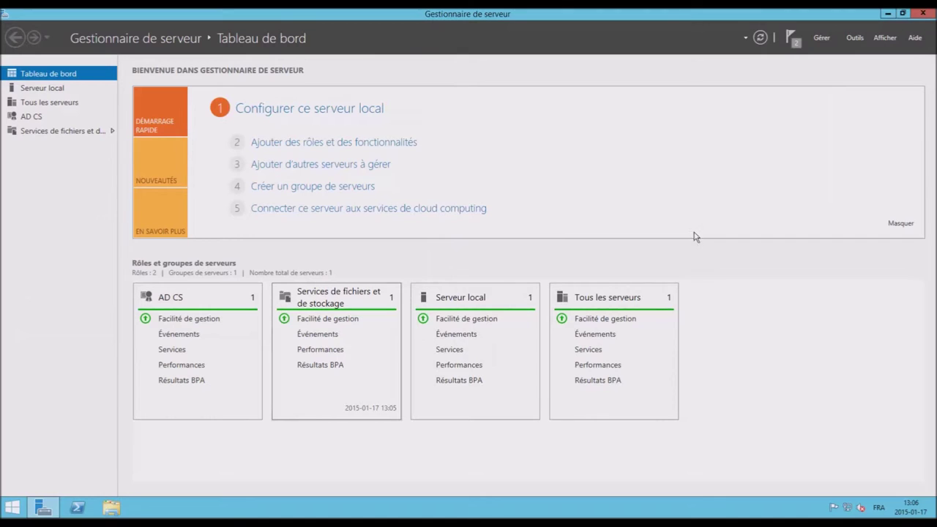
# - Open the Autorité de certification console and check the issued certificates and certificate templates of Laboratoire-CA
pyautogui.click(854, 38)
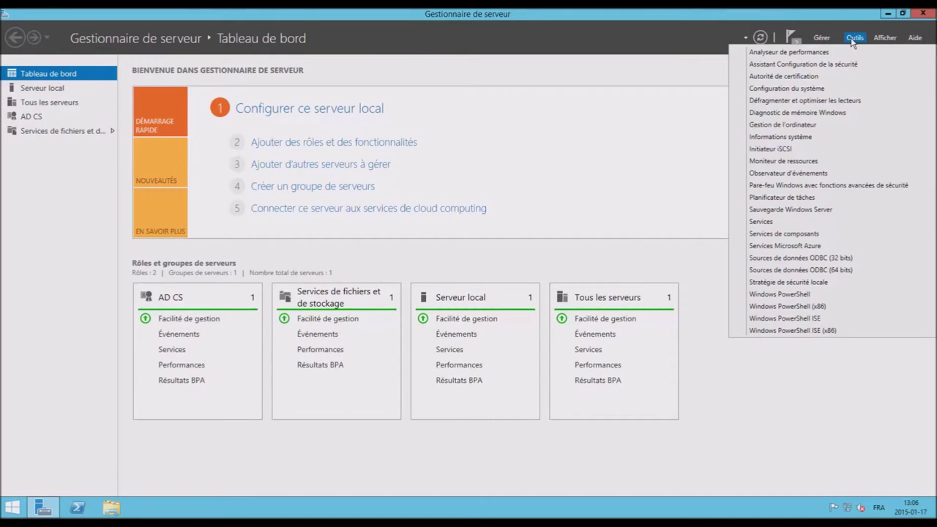
pyautogui.click(796, 80)
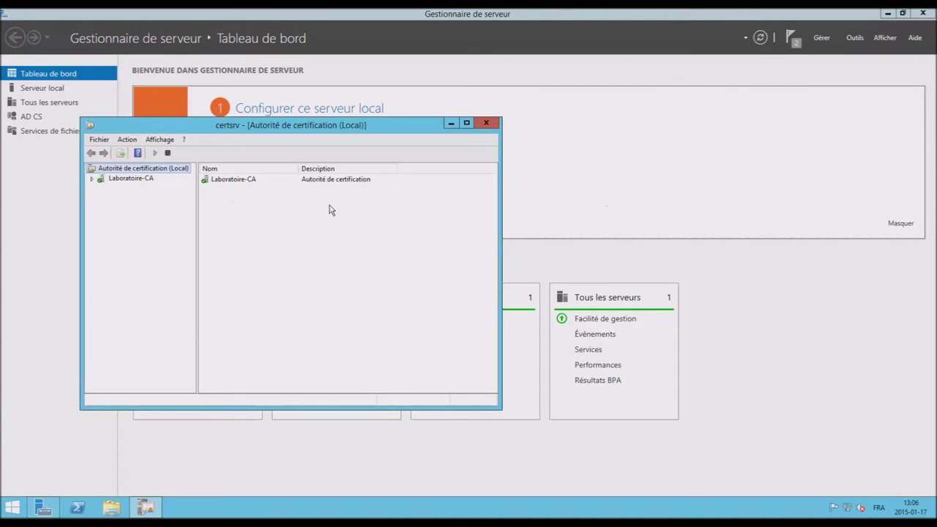
pyautogui.click(91, 179)
pyautogui.click(139, 199)
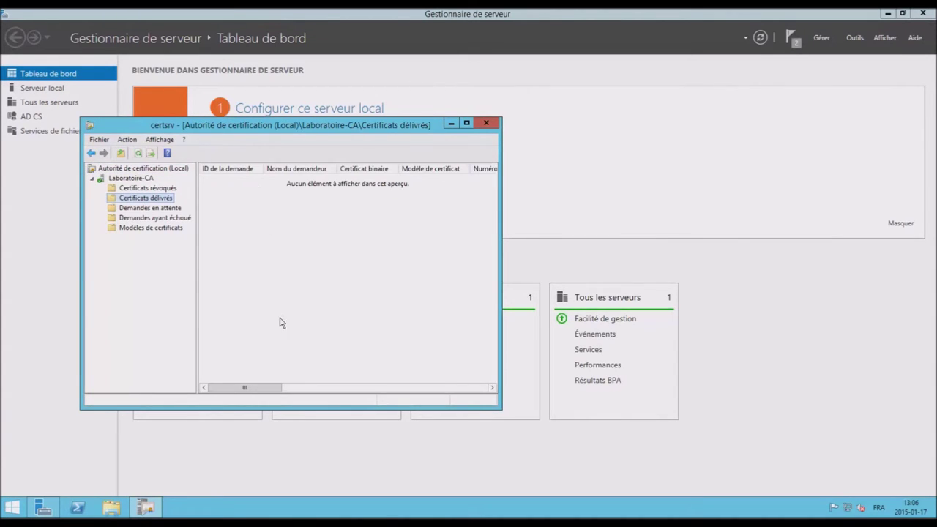
pyautogui.click(150, 228)
# - Start restoring the Laboratoire-CA certification authority and agree to stop the Active Directory certificate services
pyautogui.click(136, 180)
pyautogui.rightClick(136, 180)
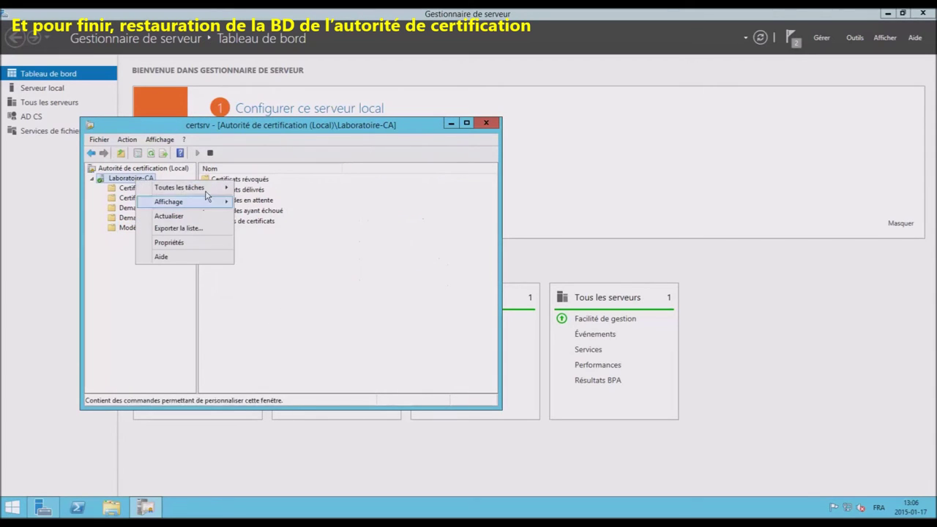
pyautogui.moveTo(209, 188)
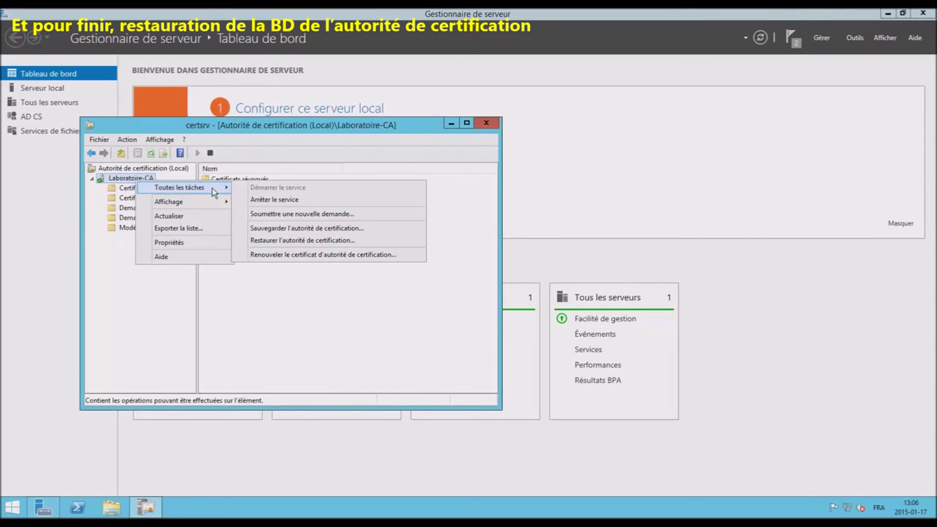
pyautogui.click(306, 241)
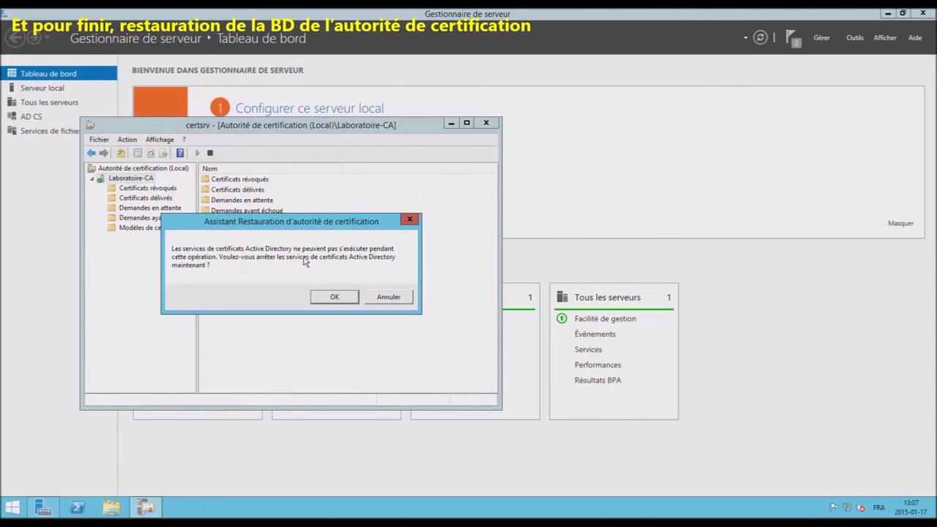
pyautogui.click(334, 296)
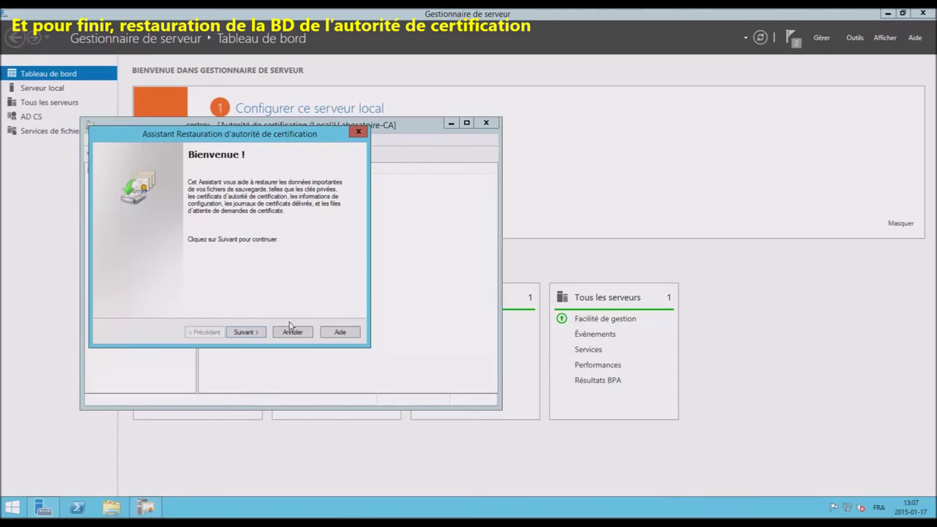
# - Include the private key, CA certificate, certificate database and its log in the restore, with C:\BackupCA\DataBase as the source
pyautogui.click(246, 333)
pyautogui.click(123, 216)
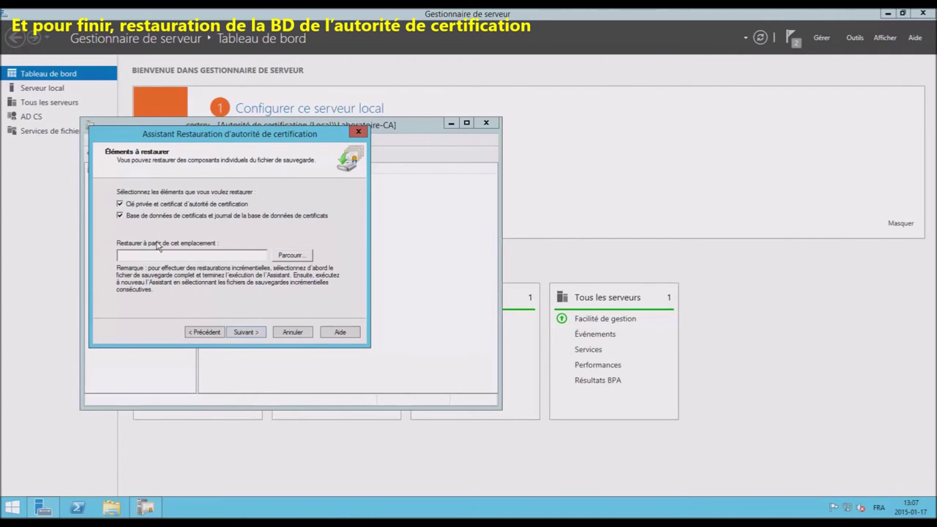
pyautogui.click(295, 256)
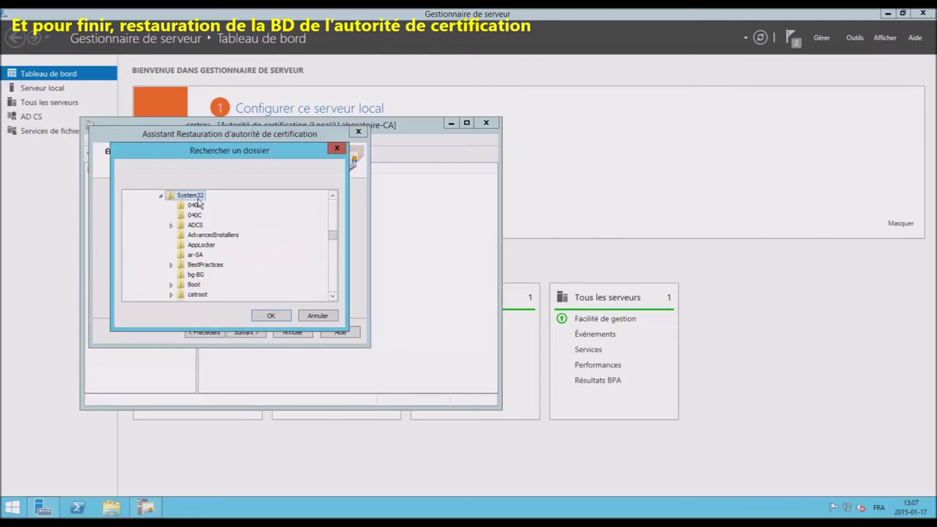
pyautogui.click(160, 196)
pyautogui.moveTo(333, 286); pyautogui.dragTo(333, 217)
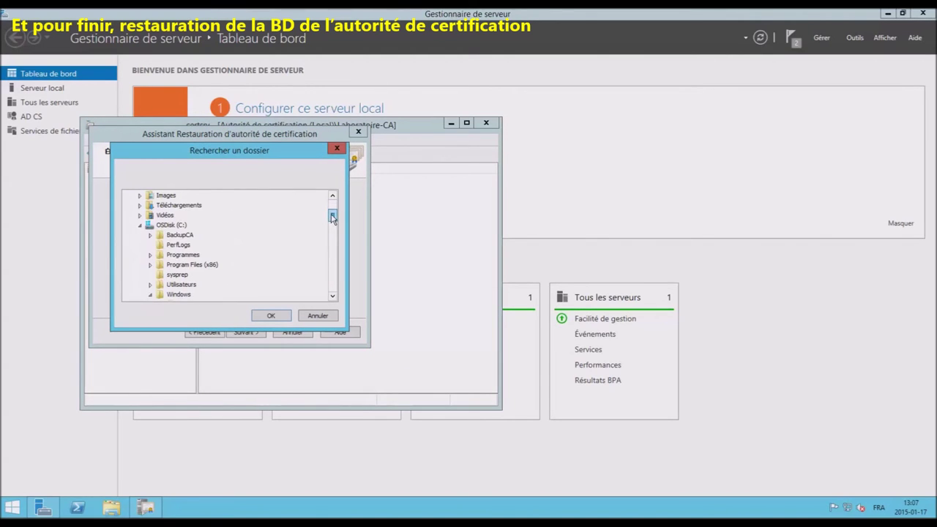
pyautogui.click(179, 235)
pyautogui.click(189, 244)
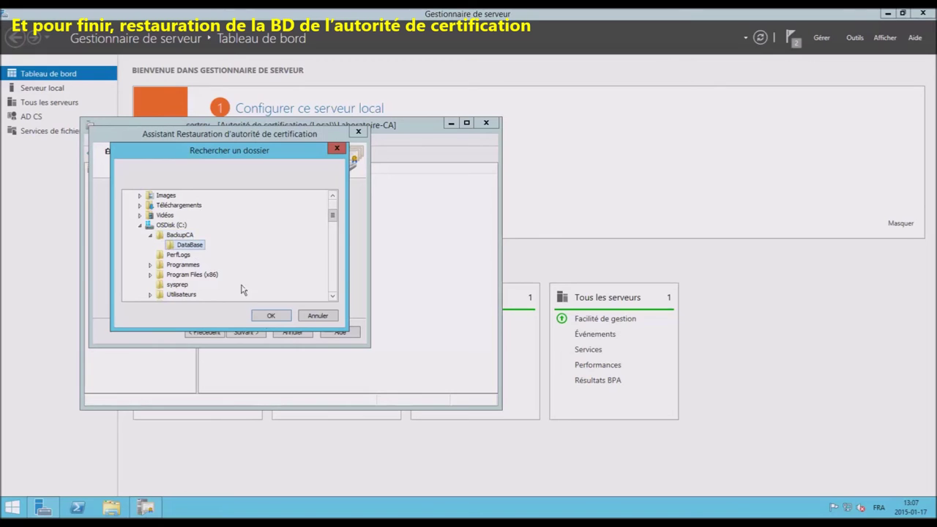
pyautogui.click(273, 317)
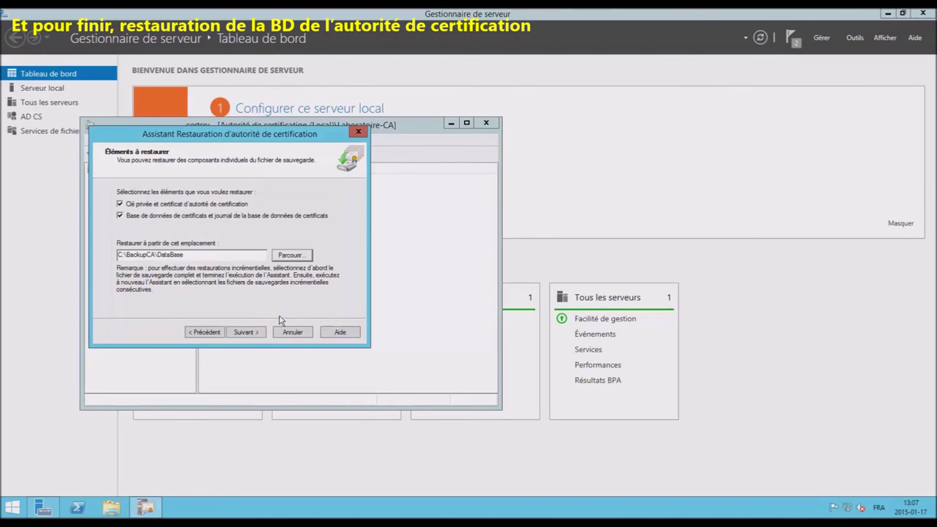
# - Provide the private key password, complete the CA restoration, and start the Active Directory certificate services
pyautogui.click(245, 332)
pyautogui.click(333, 283)
pyautogui.click(246, 333)
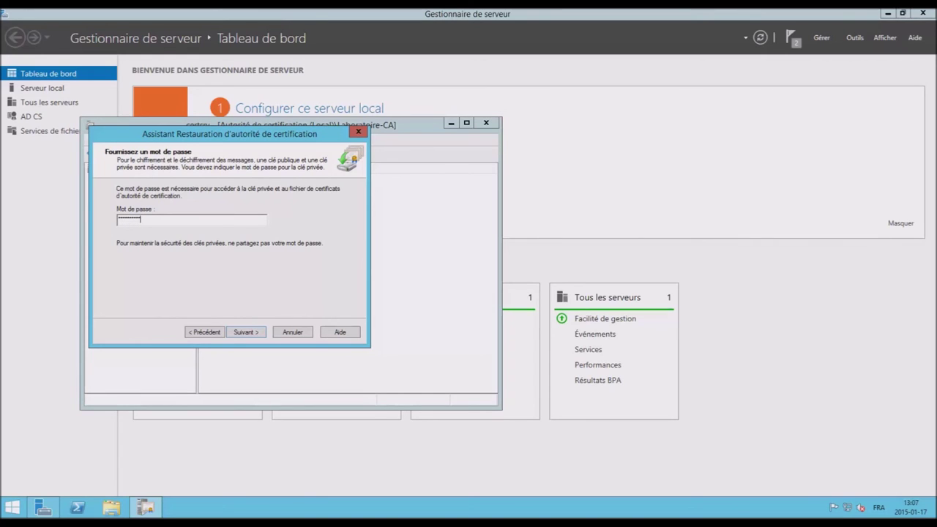
pyautogui.click(246, 332)
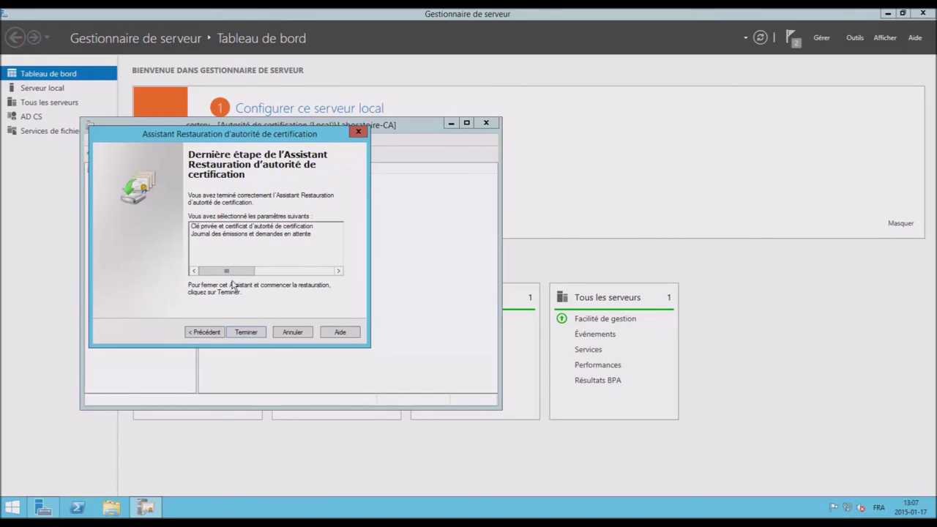
pyautogui.click(255, 331)
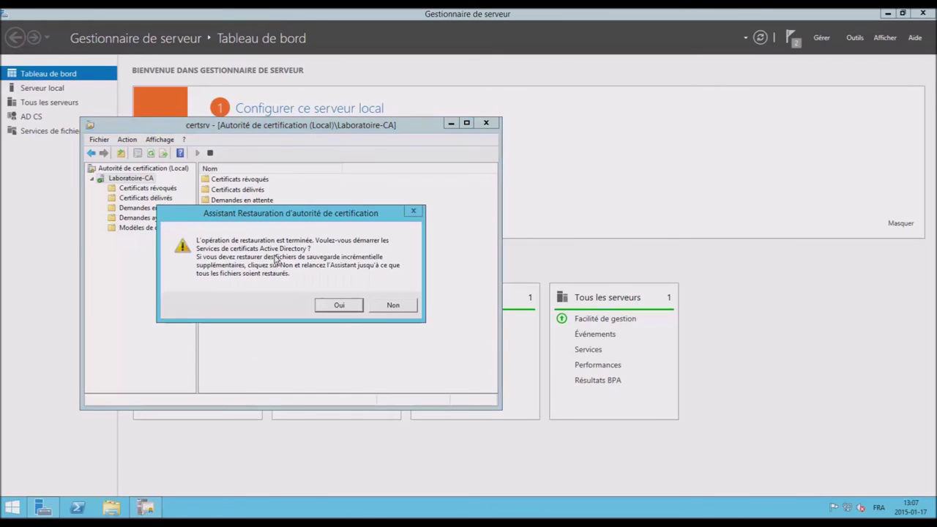
pyautogui.click(340, 306)
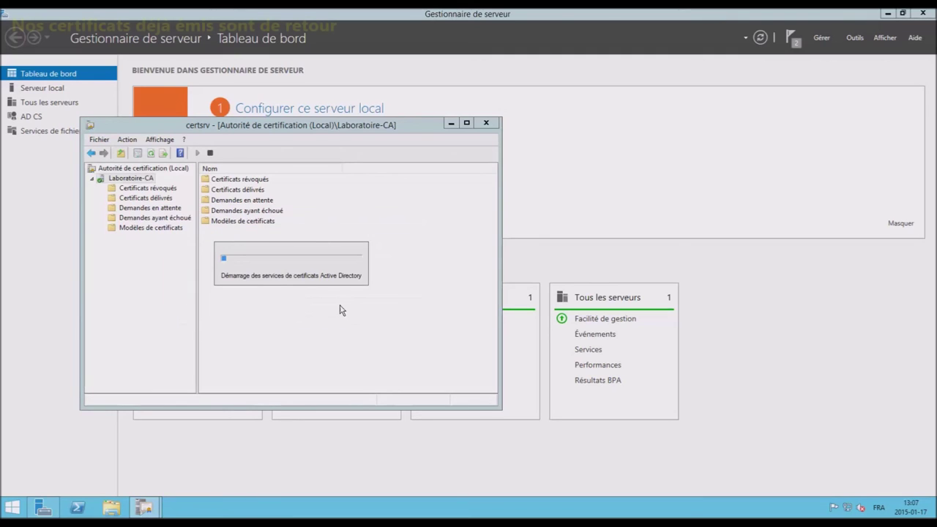
# - Review the restored authority's issued certificates, certificate templates and failed requests, and close the console
pyautogui.click(143, 199)
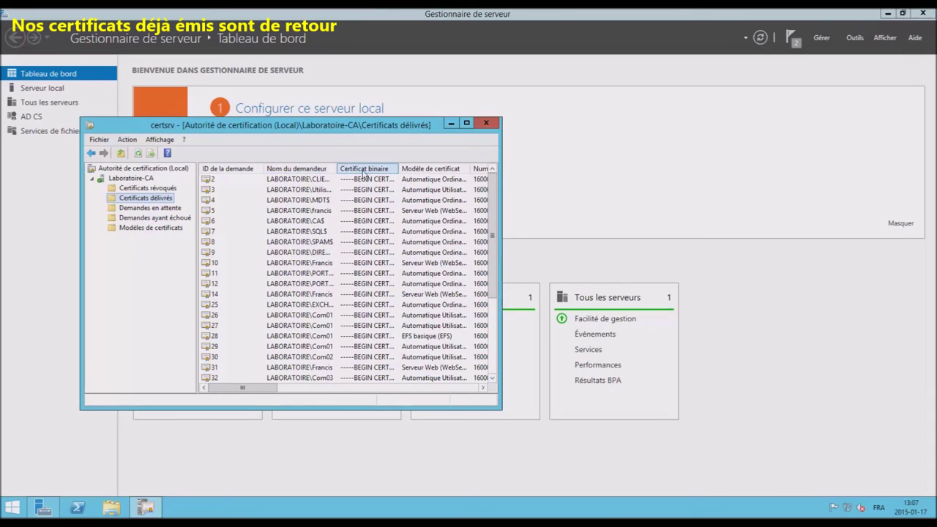
pyautogui.moveTo(337, 168); pyautogui.dragTo(359, 168)
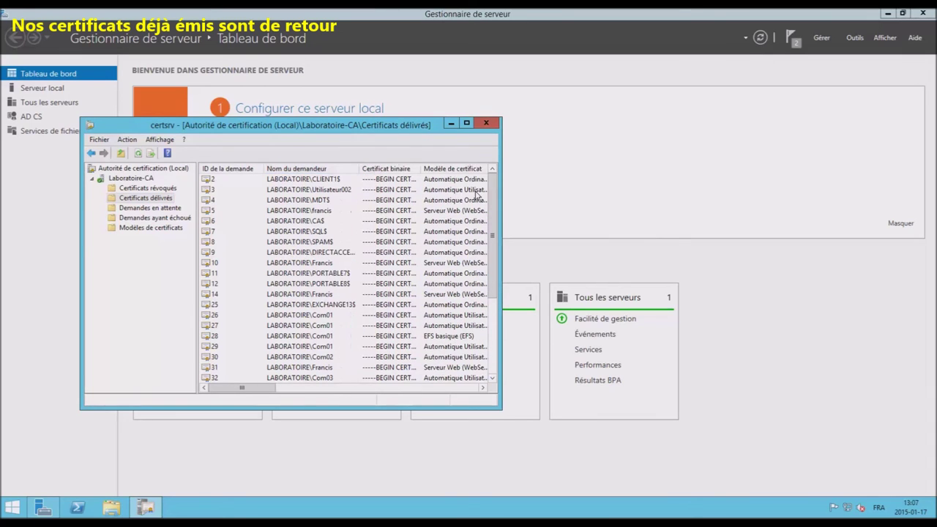
pyautogui.click(139, 227)
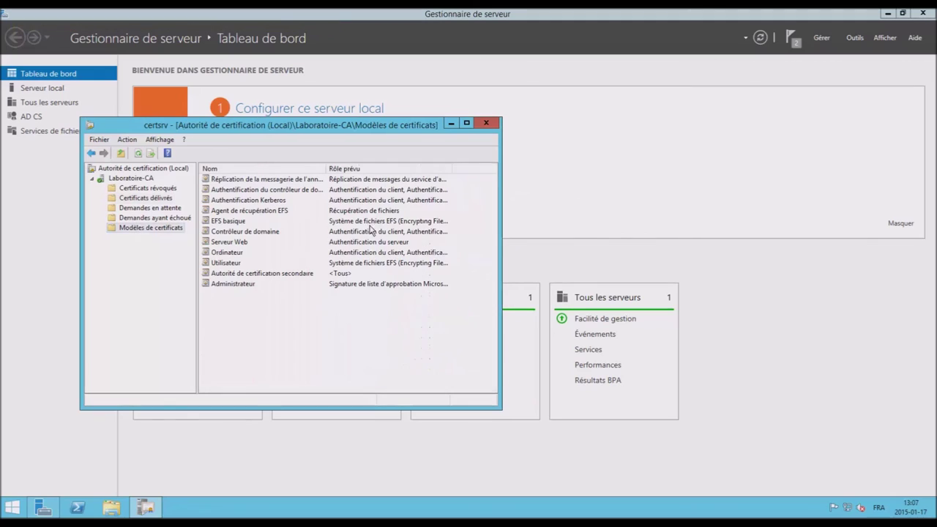
pyautogui.click(183, 218)
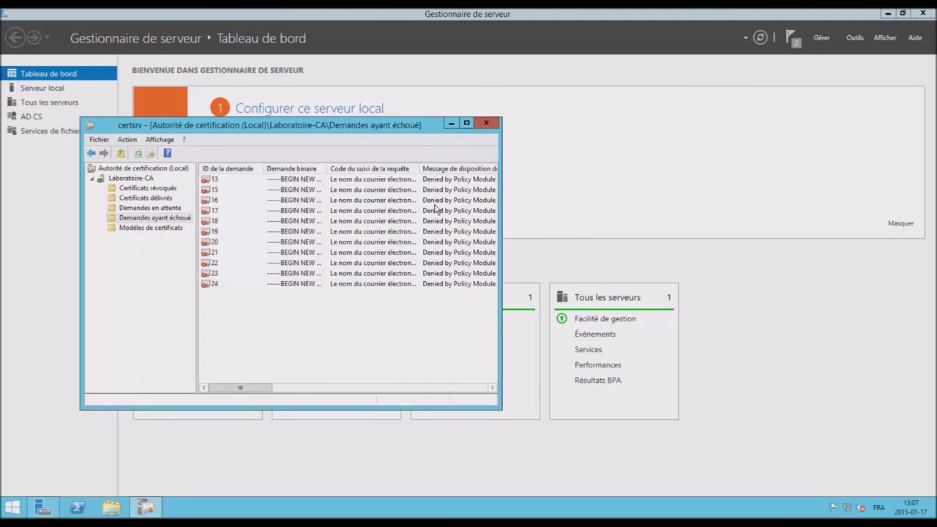
pyautogui.click(485, 123)
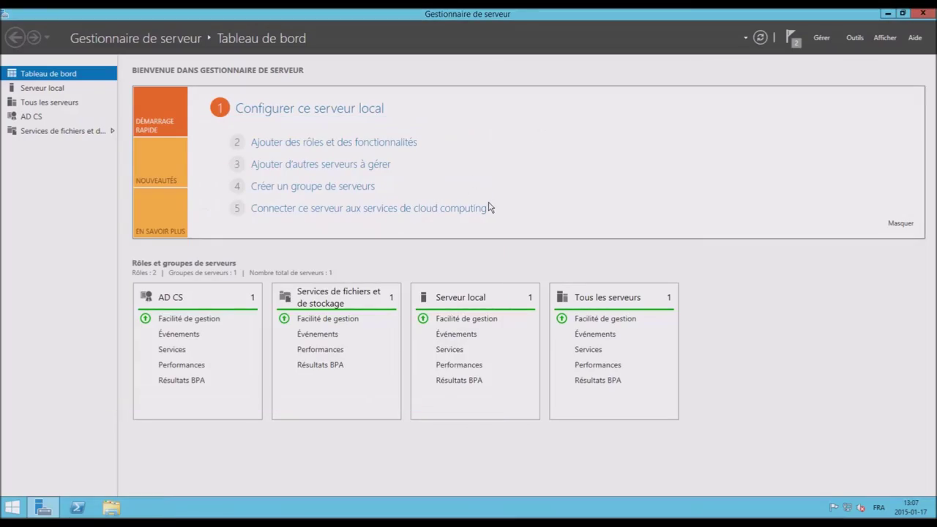